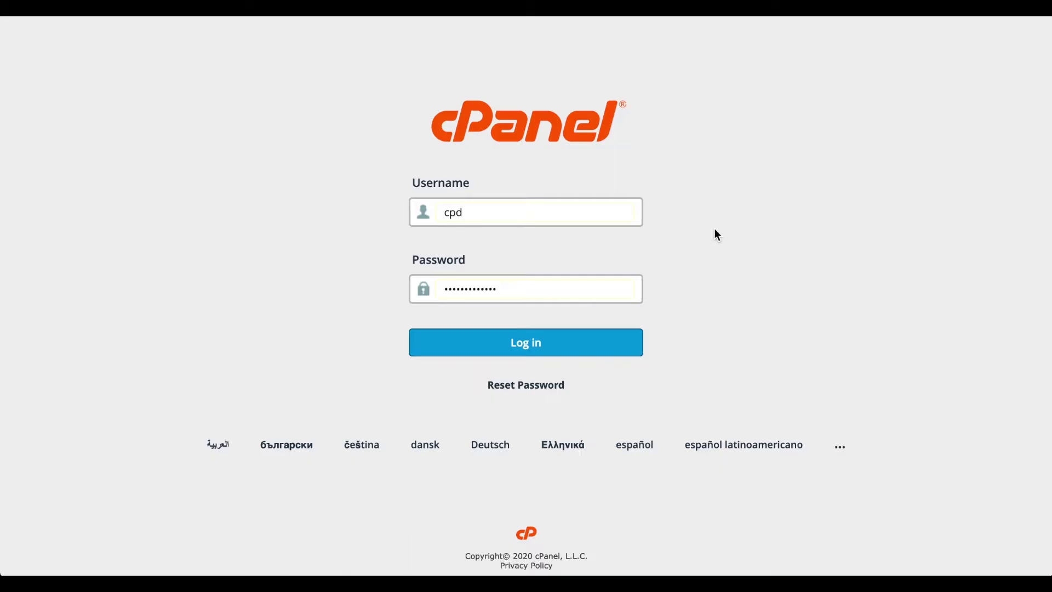
# - Log in to the cPanel account with the filled-in username and password
pyautogui.click(582, 344)
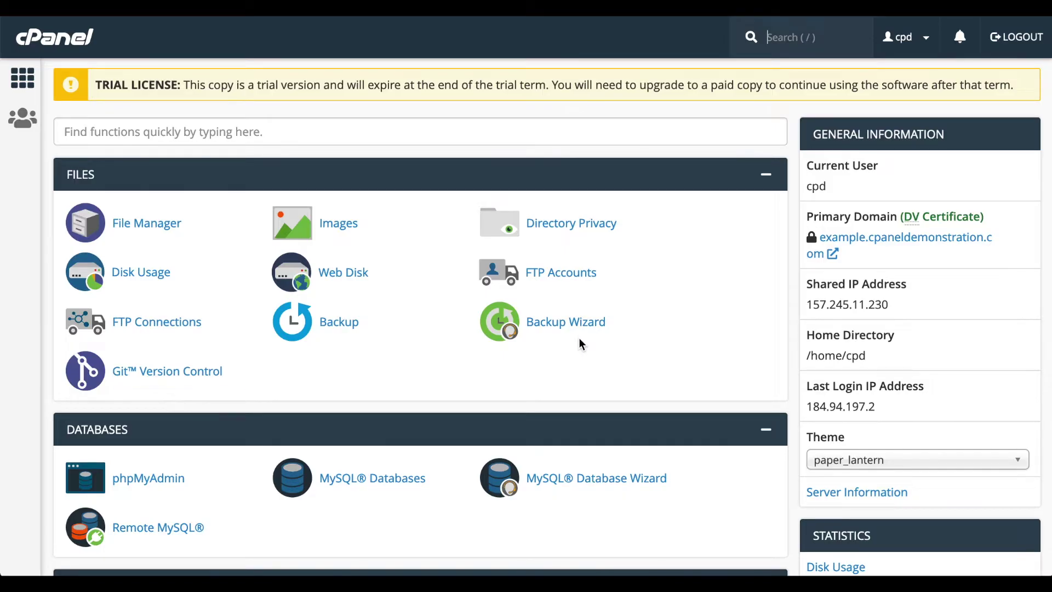
# - Open File Manager from the Files section of the cPanel dashboard
pyautogui.click(148, 223)
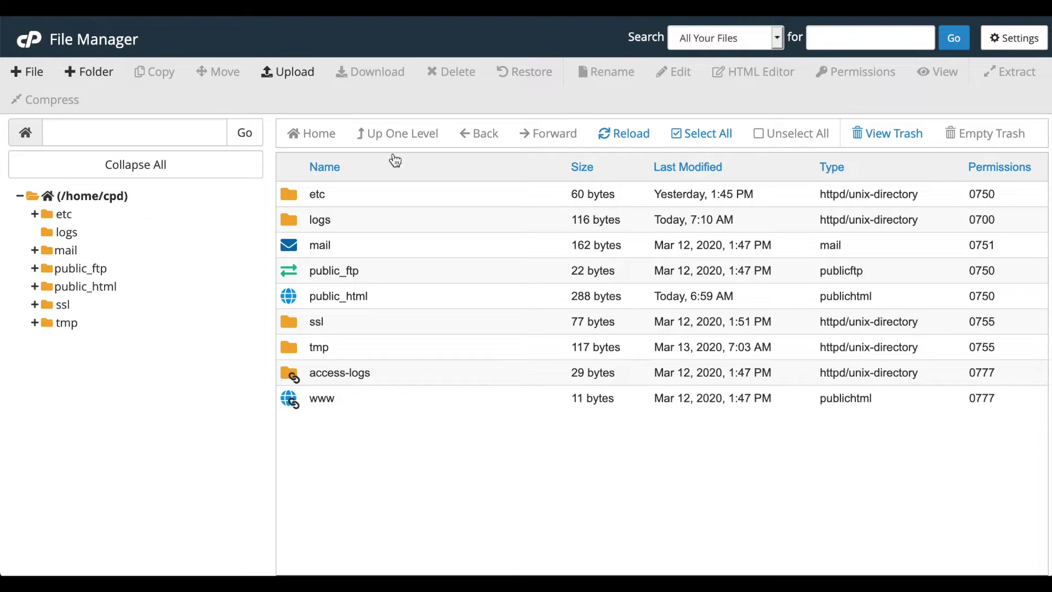
# - Search All Your Files for 'file', review the five matches, and close the results
pyautogui.click(778, 38)
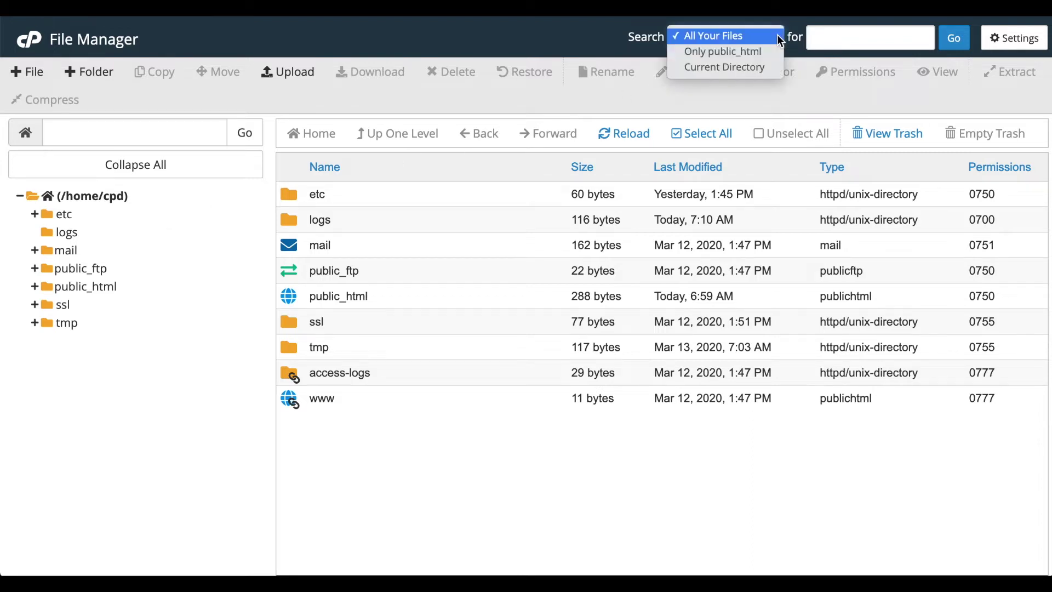
pyautogui.click(746, 38)
pyautogui.click(834, 37)
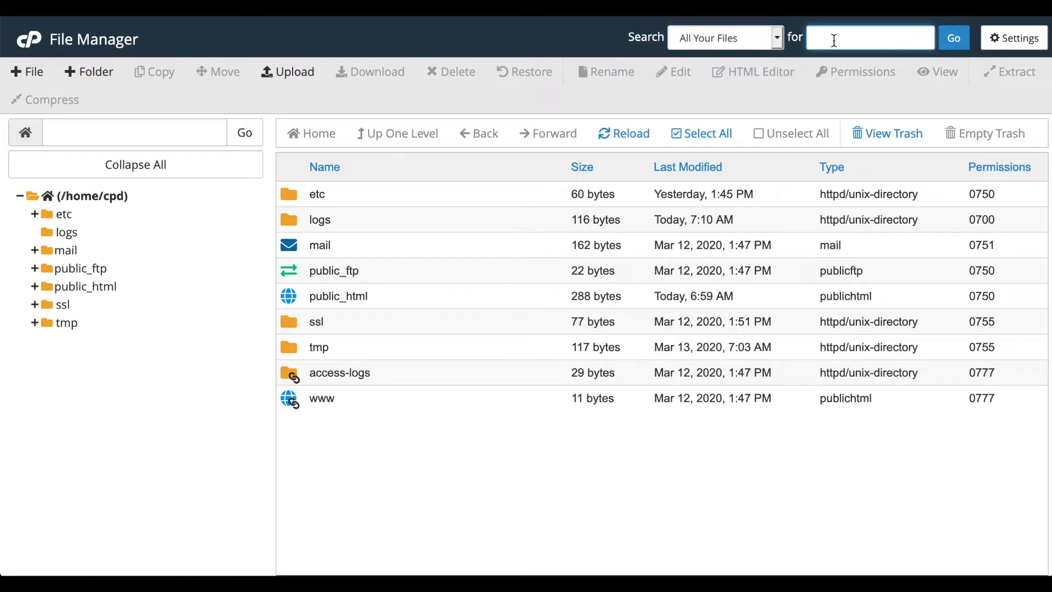
pyautogui.write('file')
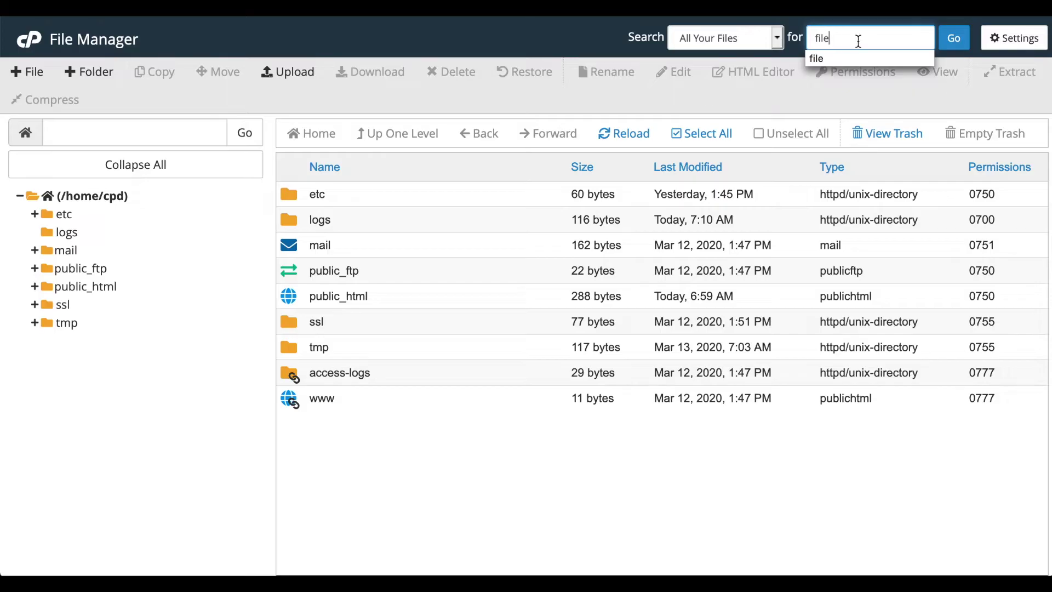
pyautogui.click(953, 44)
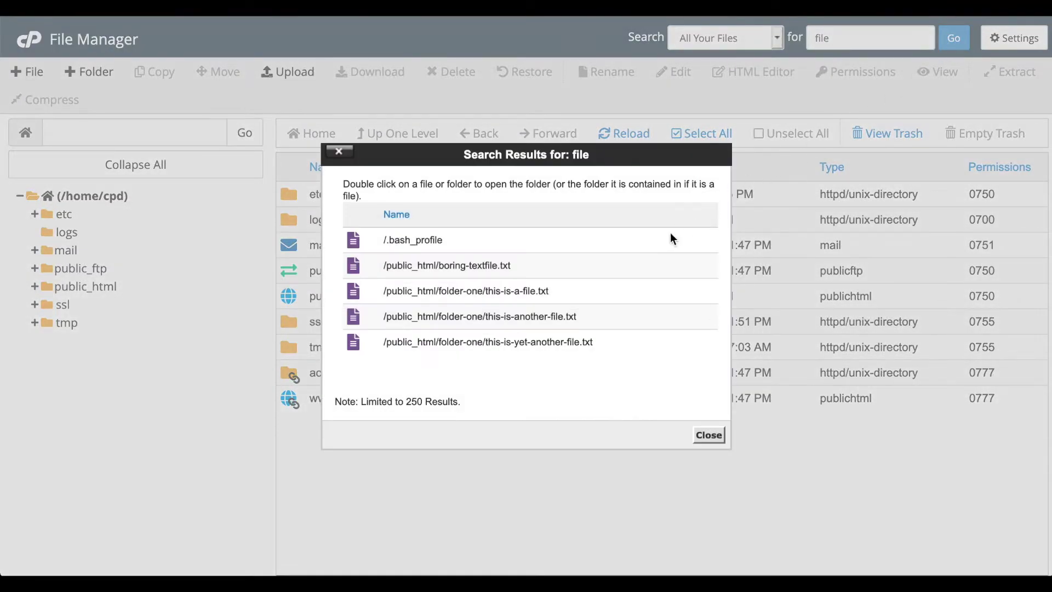
pyautogui.scroll(-3, 650, 255)
pyautogui.scroll(3, 650, 255)
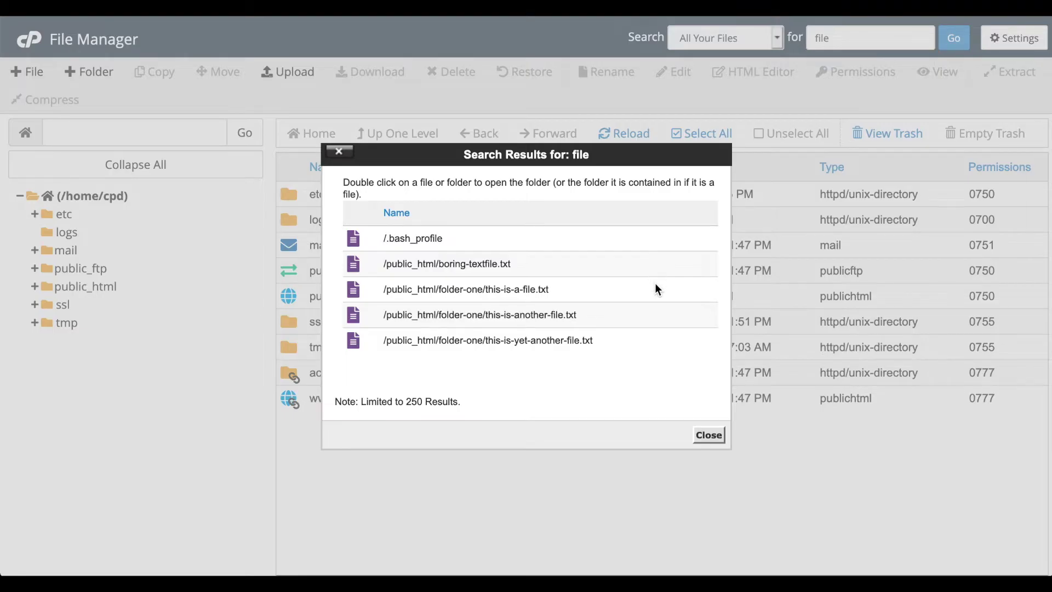
pyautogui.click(710, 433)
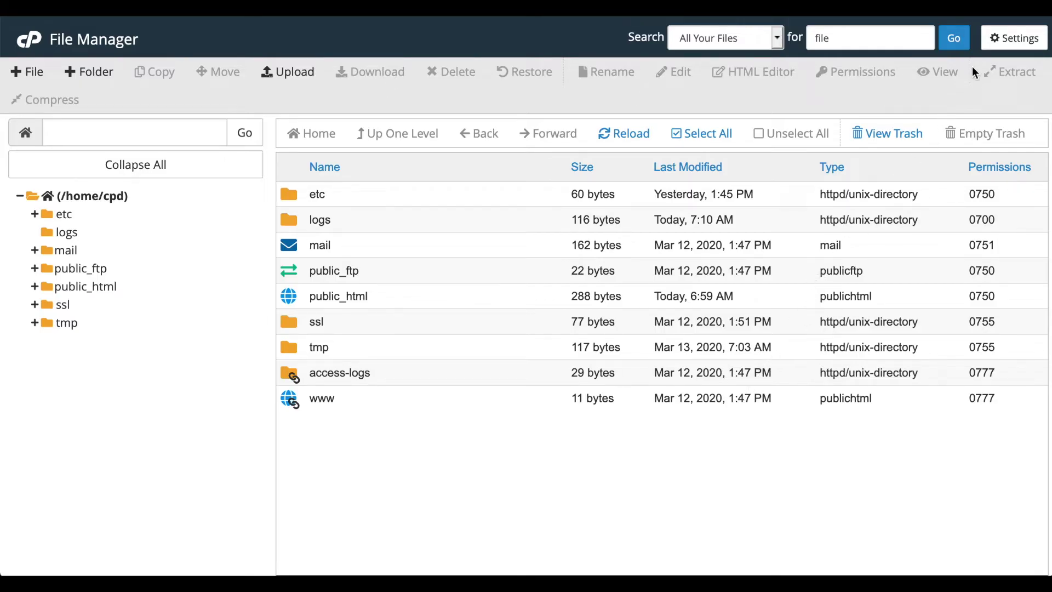
# - Look over the Preferences without saving, then expand public_html in the folder tree
pyautogui.click(990, 42)
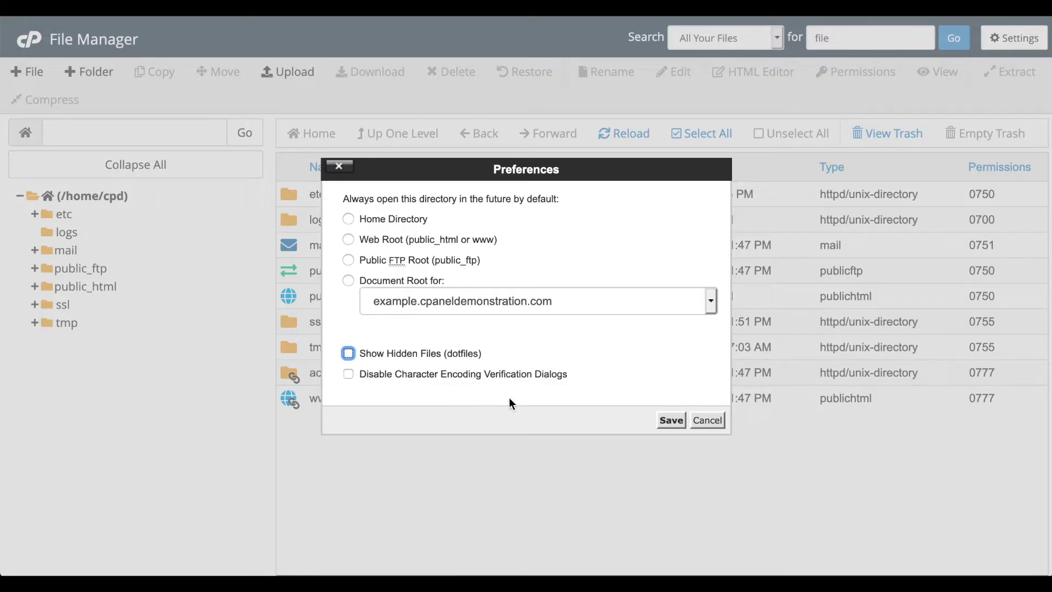
pyautogui.click(708, 420)
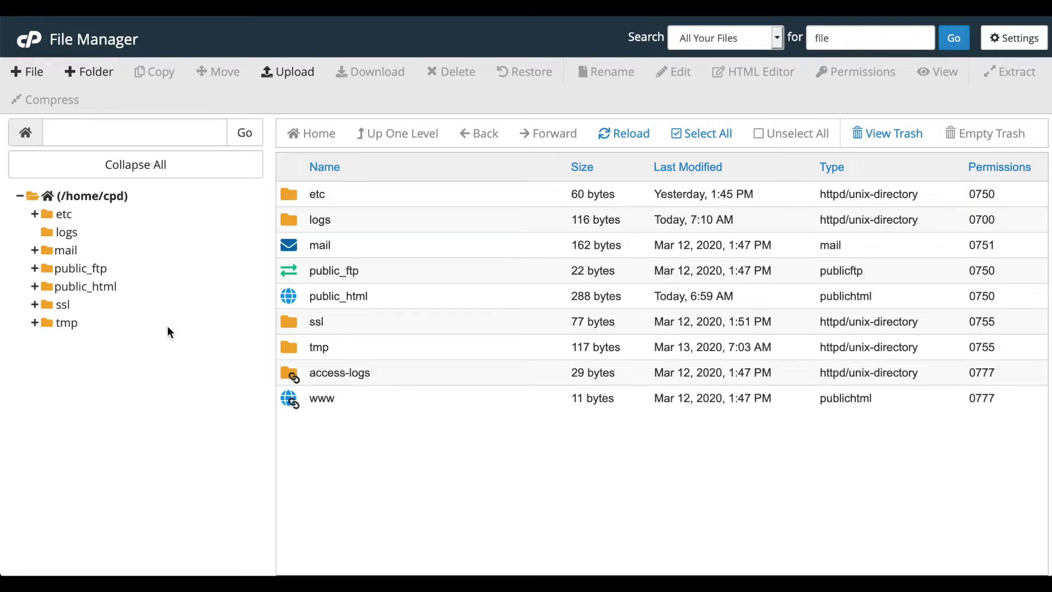
pyautogui.click(34, 287)
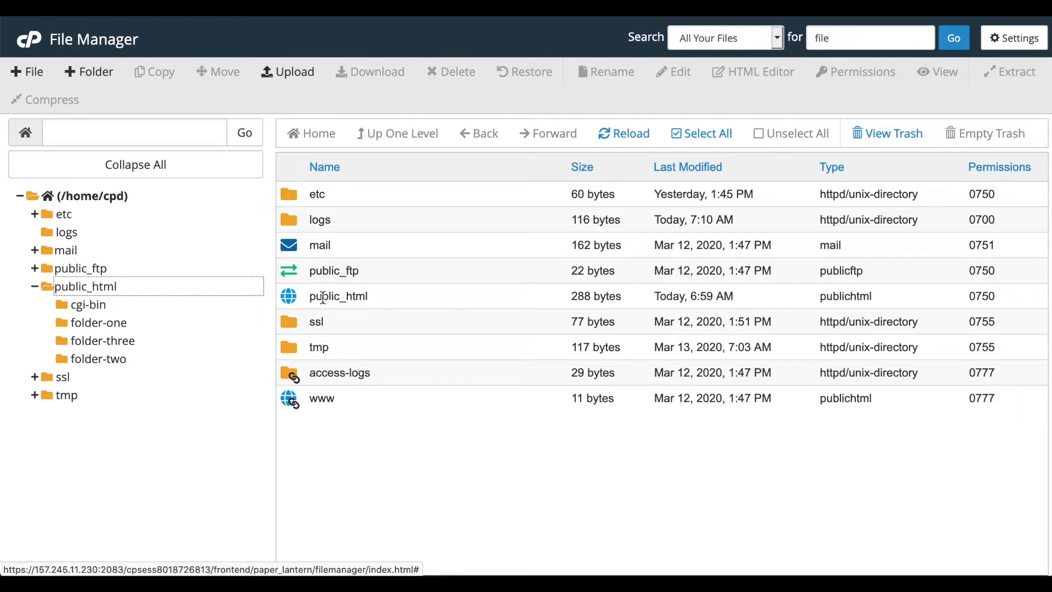
# - Browse into public_html and folder-one, back up and home, reopen public_html, reload, and select all
pyautogui.doubleClick(295, 299)
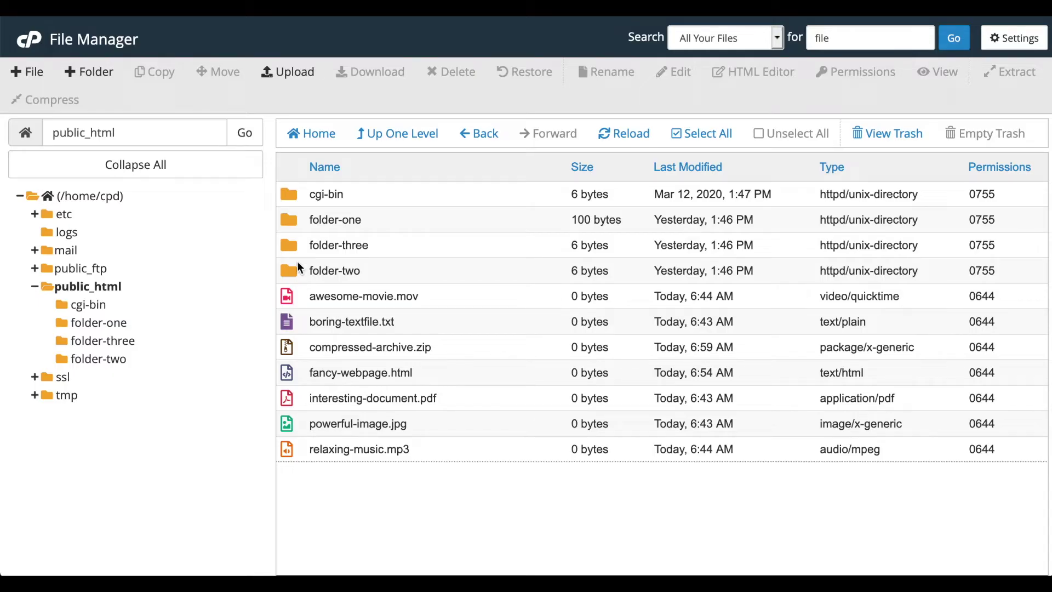
pyautogui.doubleClick(288, 221)
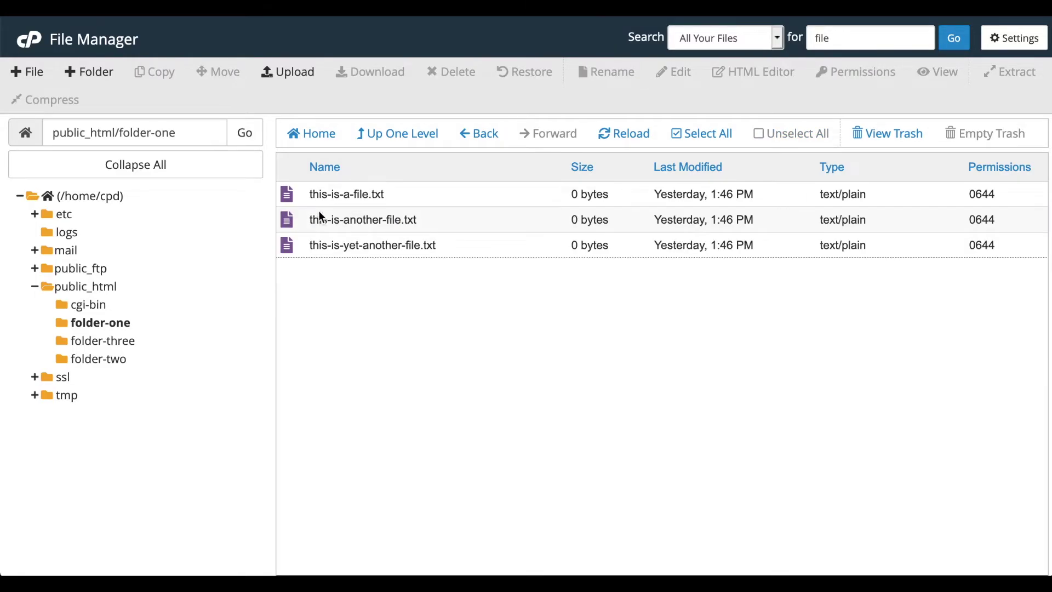
pyautogui.click(402, 140)
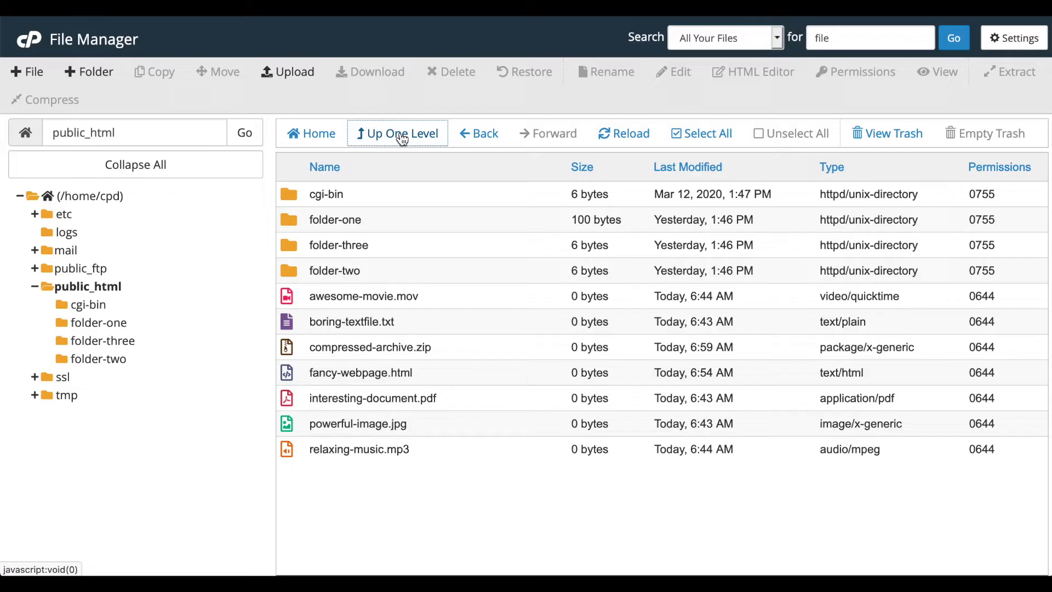
pyautogui.click(318, 136)
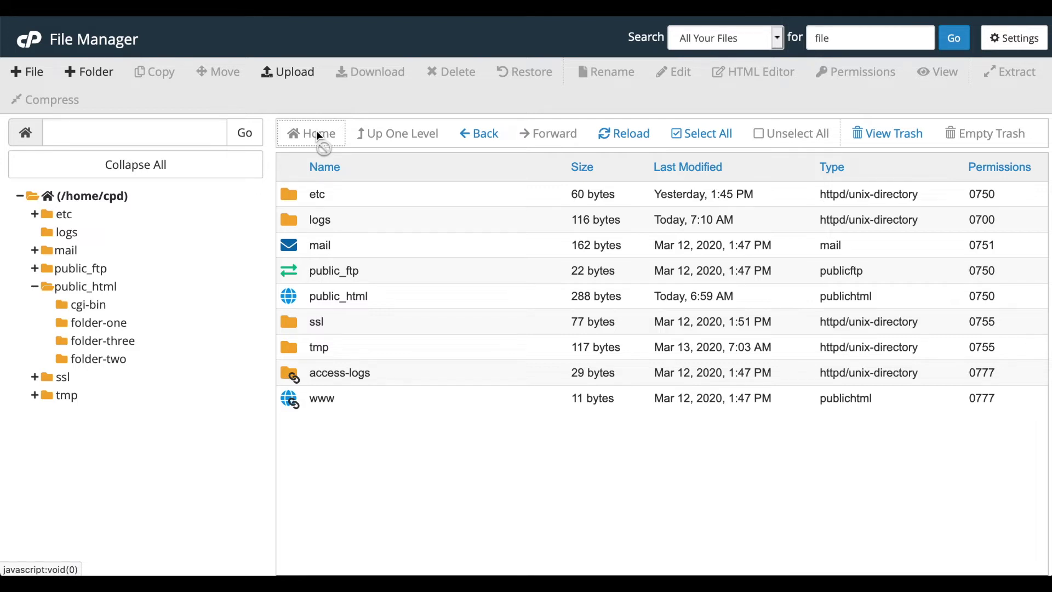
pyautogui.click(105, 290)
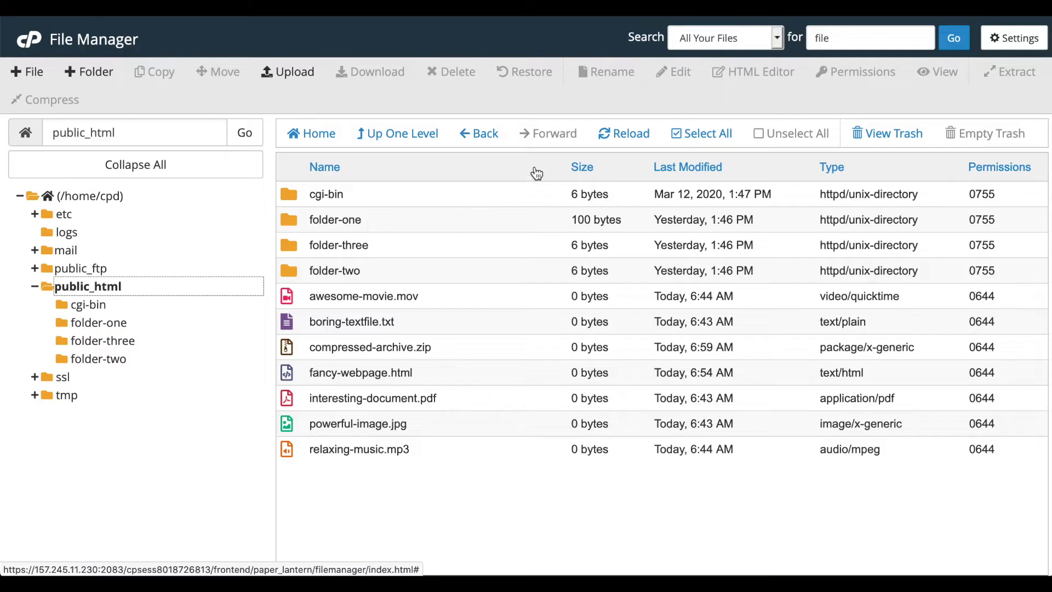
pyautogui.click(649, 136)
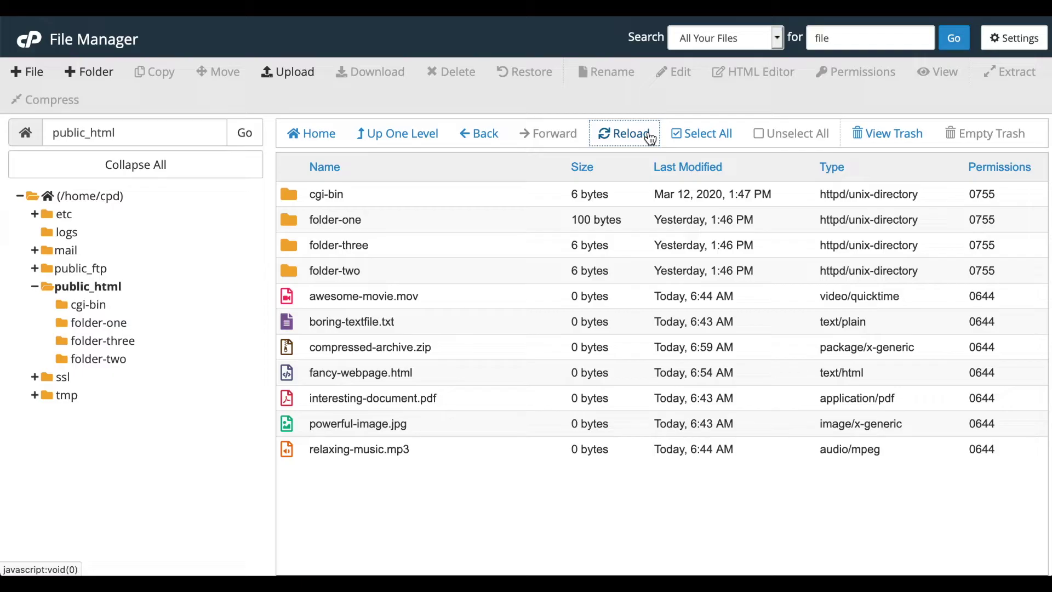
pyautogui.click(695, 138)
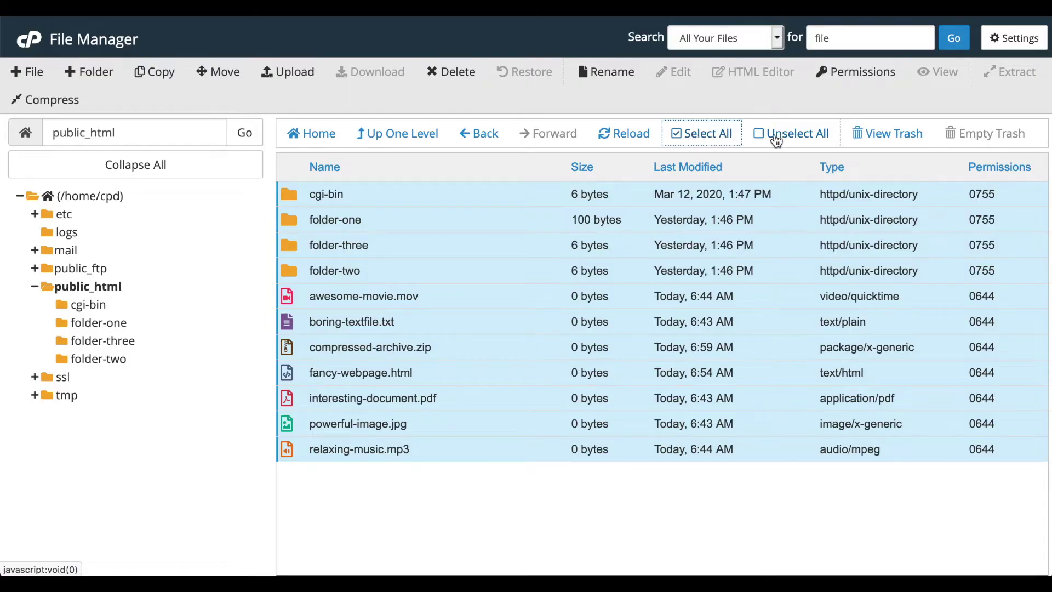
# - Unselect all, then select awesome-movie.mov, then compressed-archive.zip extended through relaxing-music.mp3
pyautogui.click(776, 138)
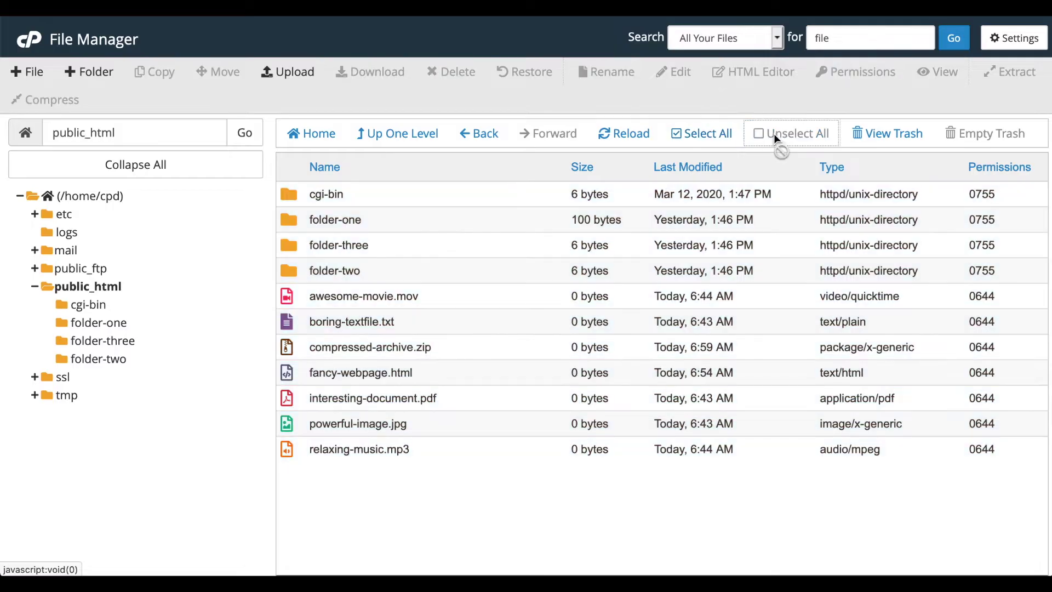
pyautogui.click(286, 301)
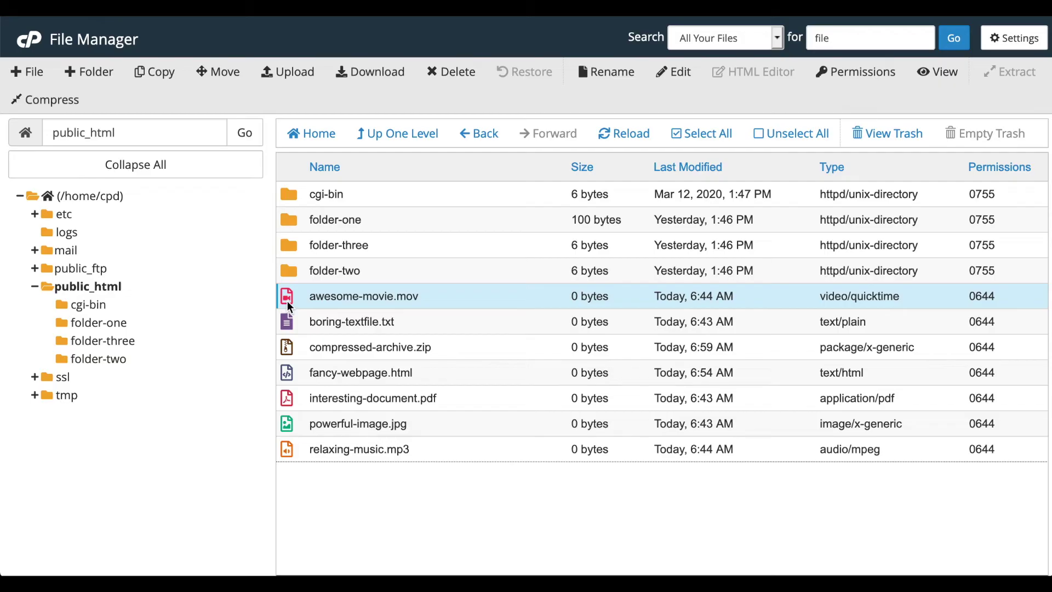
pyautogui.click(298, 352)
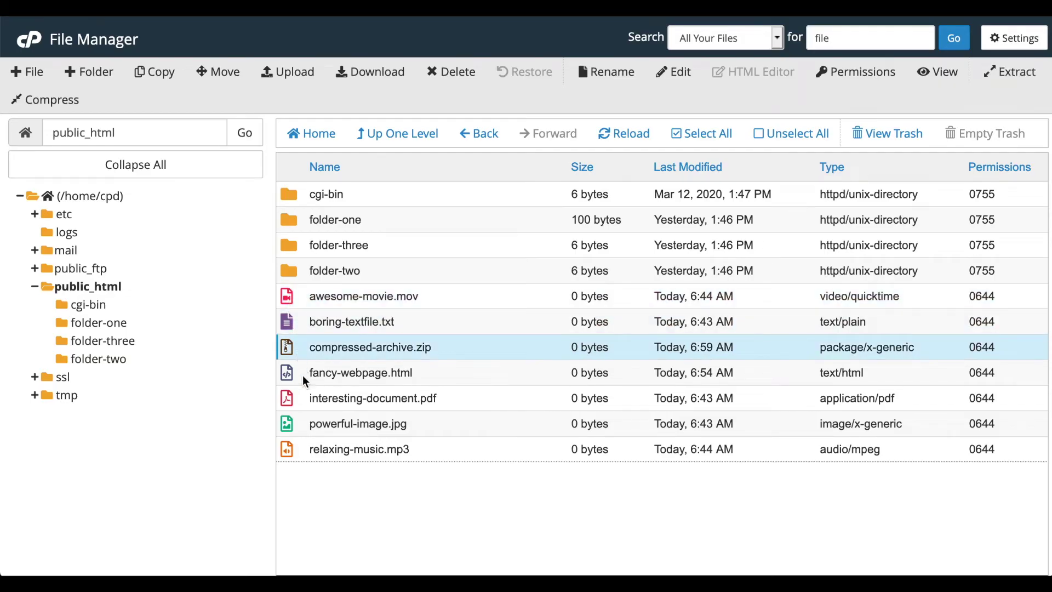
pyautogui.keyDown('shift'); pyautogui.click(309, 455); pyautogui.keyUp('shift')
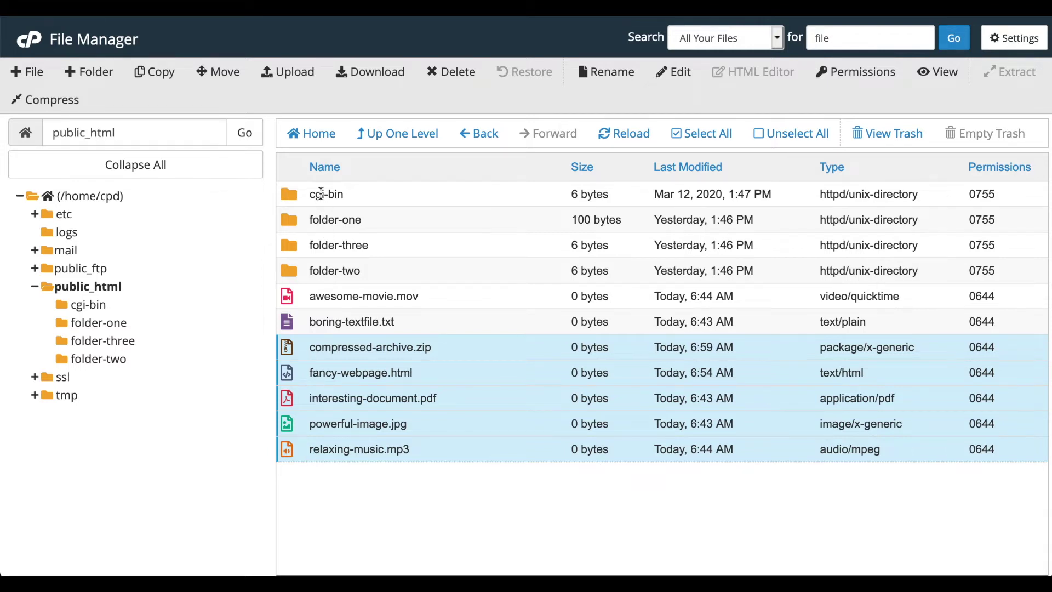
# - Sort the listing by name, size, last modified, type and permissions, ending sorted by name
pyautogui.click(323, 171)
pyautogui.click(582, 167)
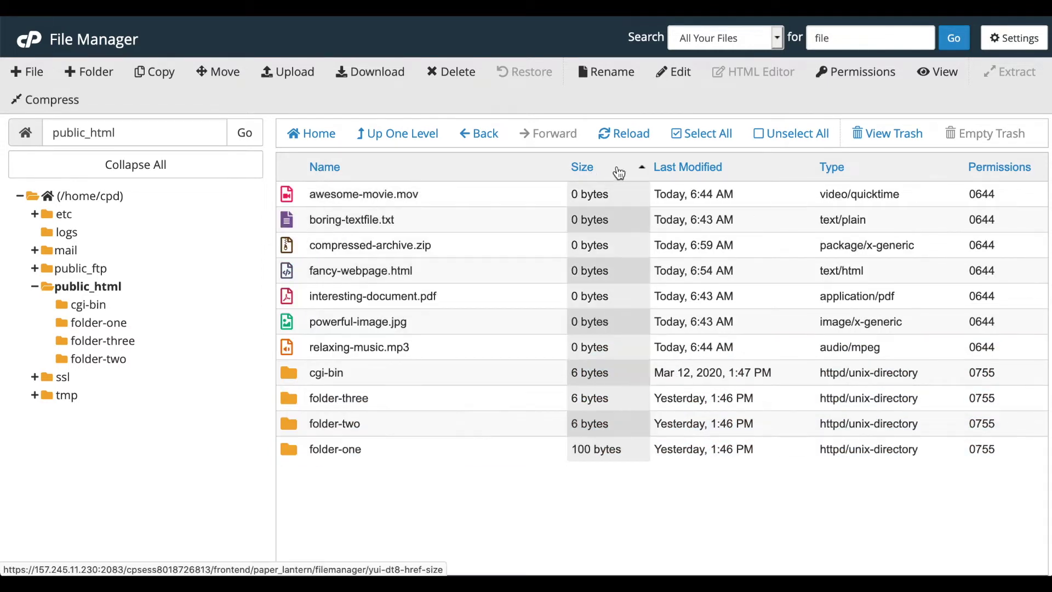
pyautogui.click(698, 167)
pyautogui.click(838, 167)
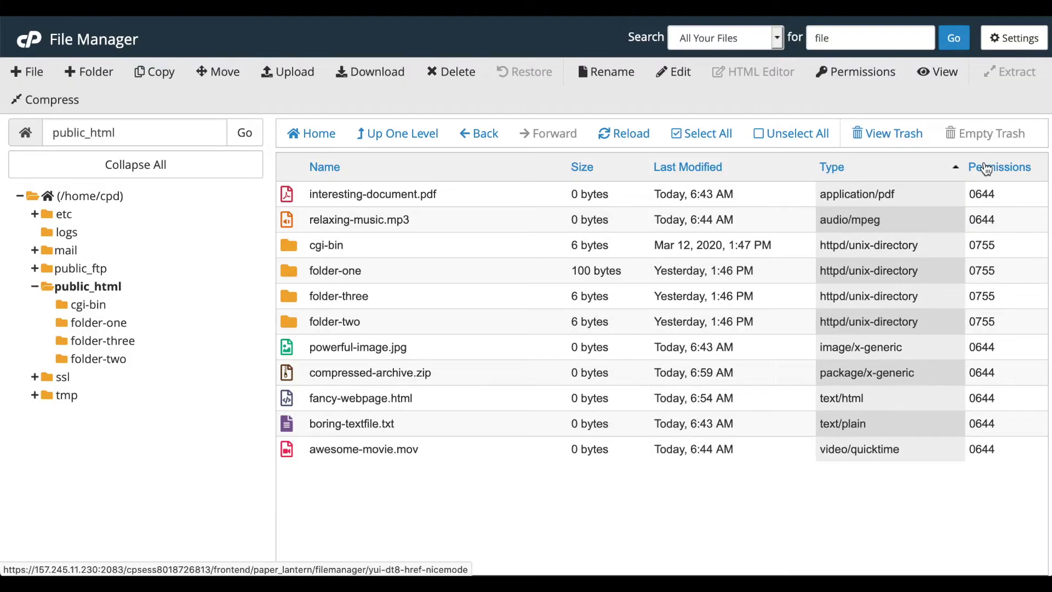
pyautogui.click(984, 167)
pyautogui.click(419, 170)
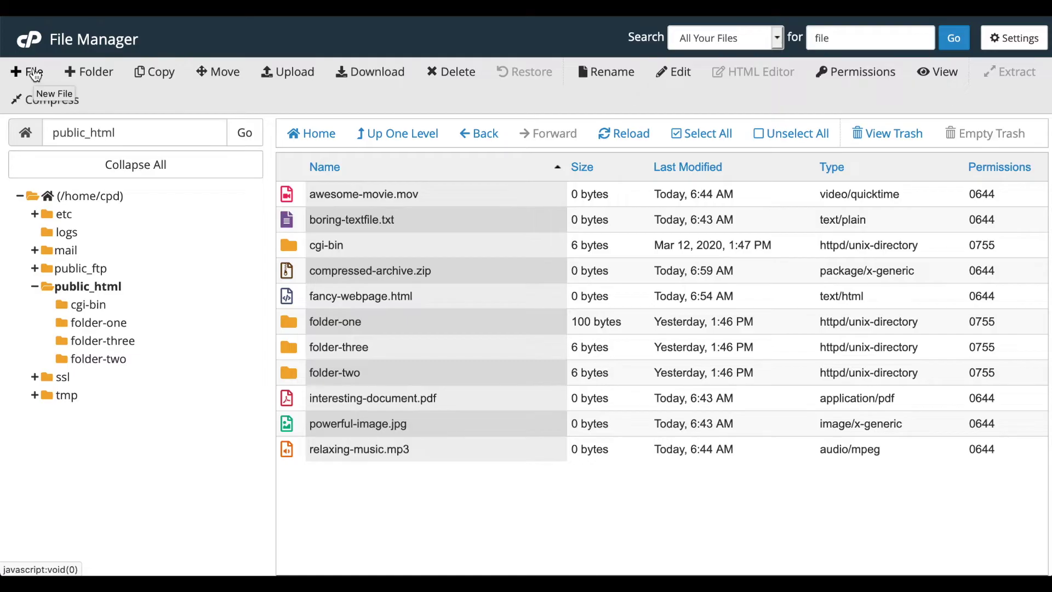
# - Create a new empty file named test.html in public_html
pyautogui.click(35, 74)
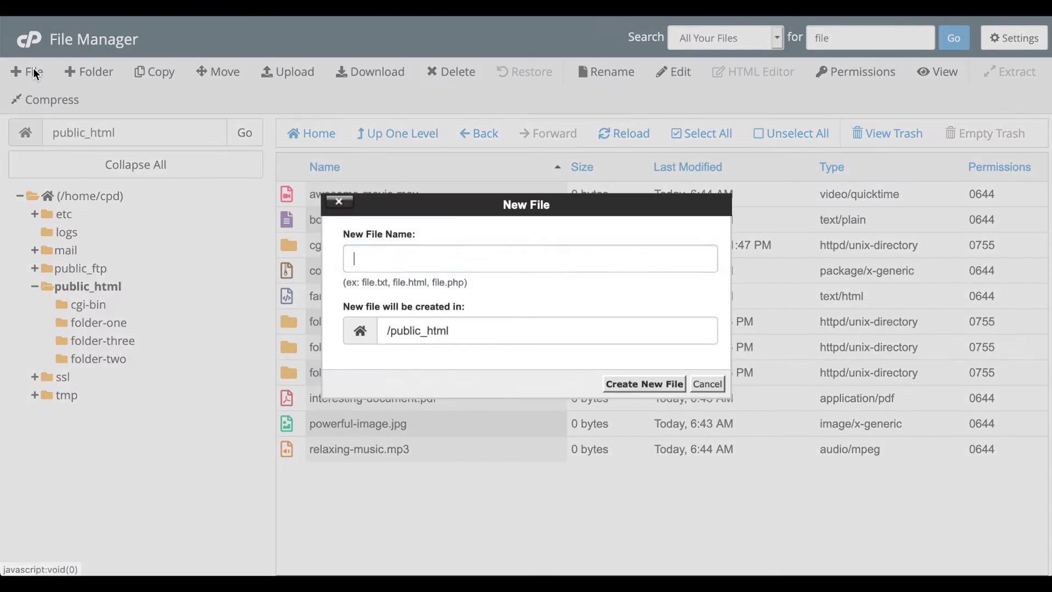
pyautogui.write('test')
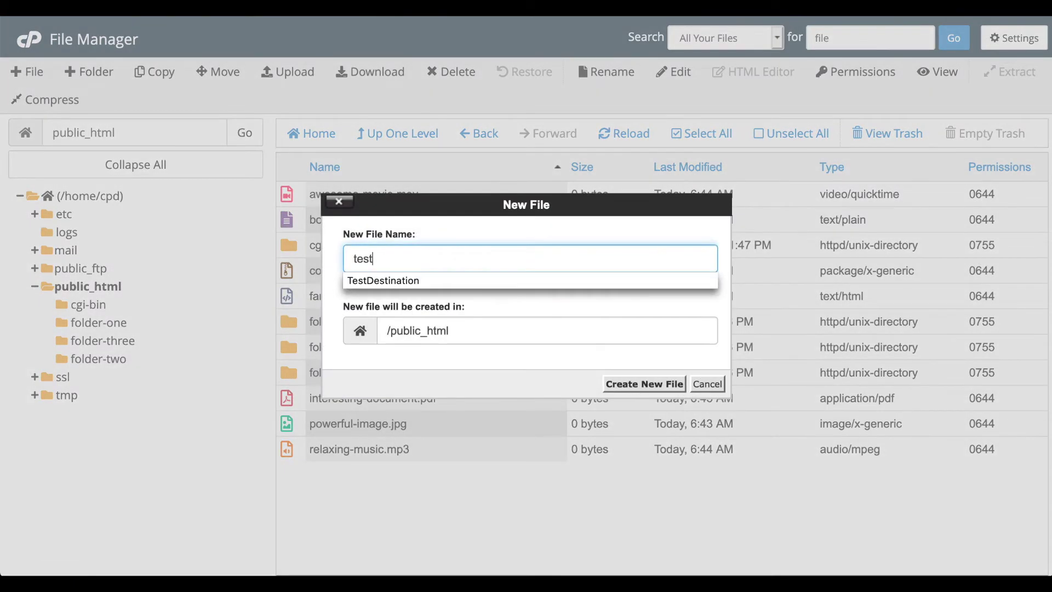
pyautogui.write('.html')
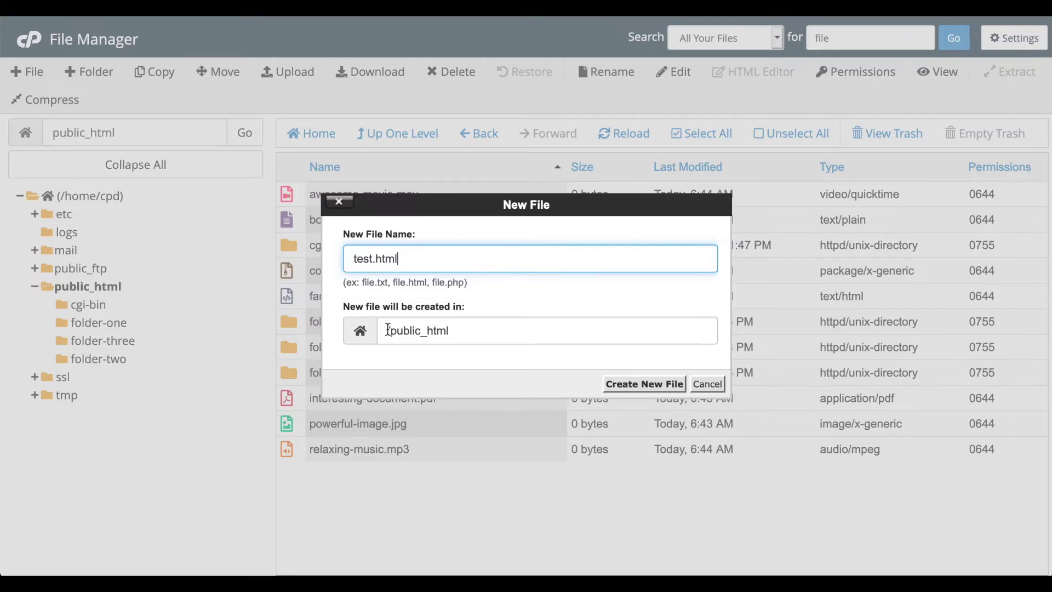
pyautogui.click(672, 384)
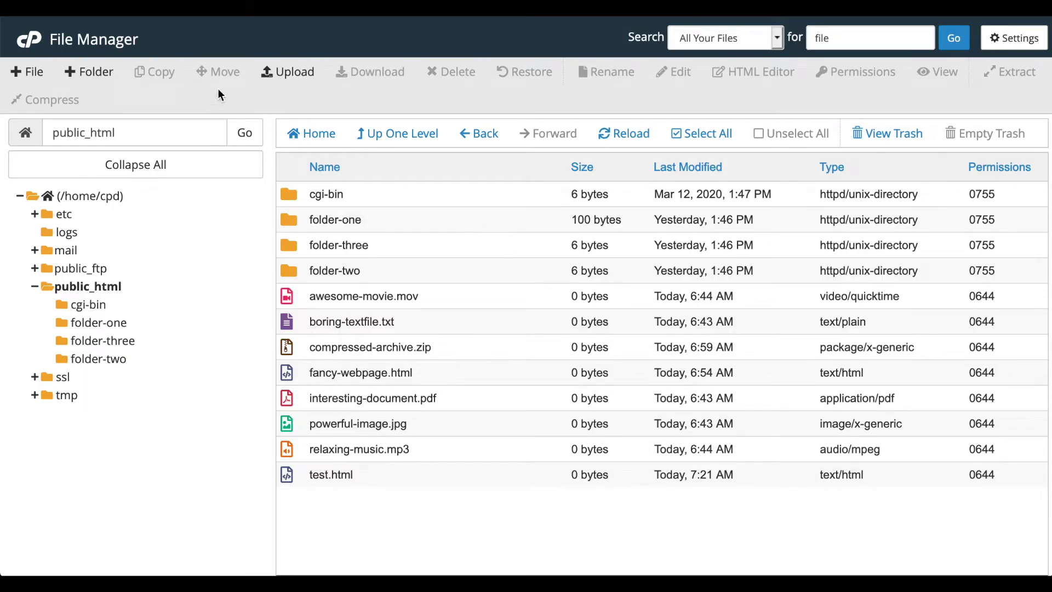
# - Create a new folder named folder-four in public_html, then select test.html
pyautogui.click(101, 75)
pyautogui.write('fol')
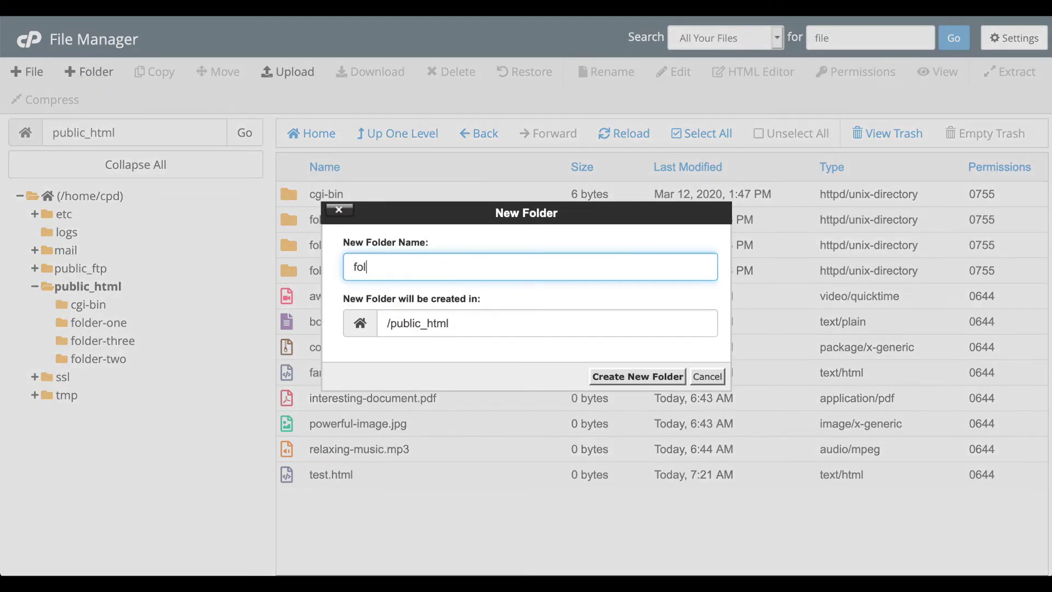
pyautogui.write('der-four')
pyautogui.click(618, 378)
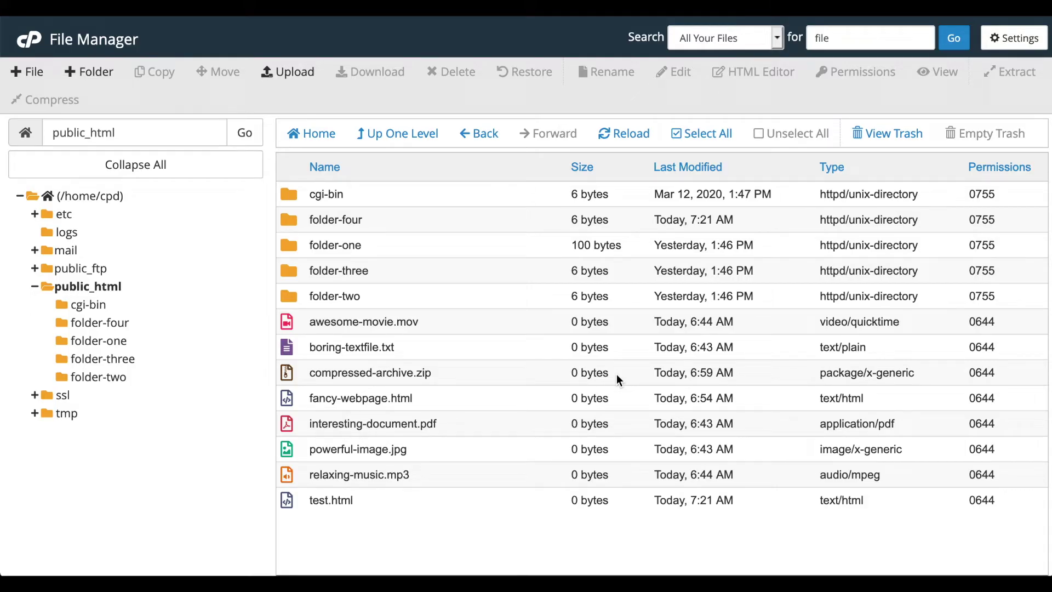
pyautogui.click(305, 500)
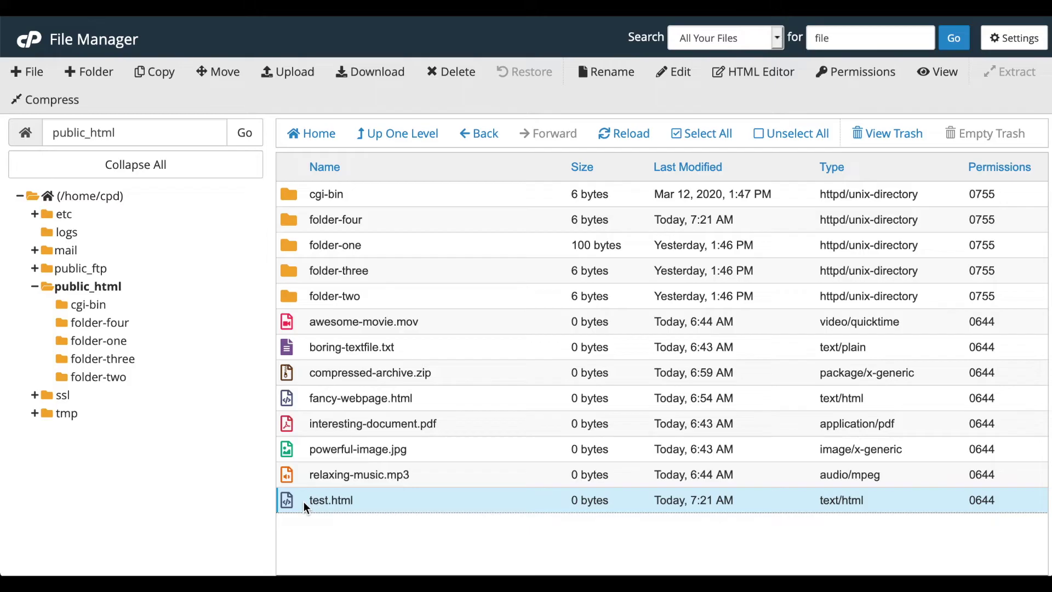
# - Copy test.html into /public_html/folder-four
pyautogui.click(153, 71)
pyautogui.write('/folder-four')
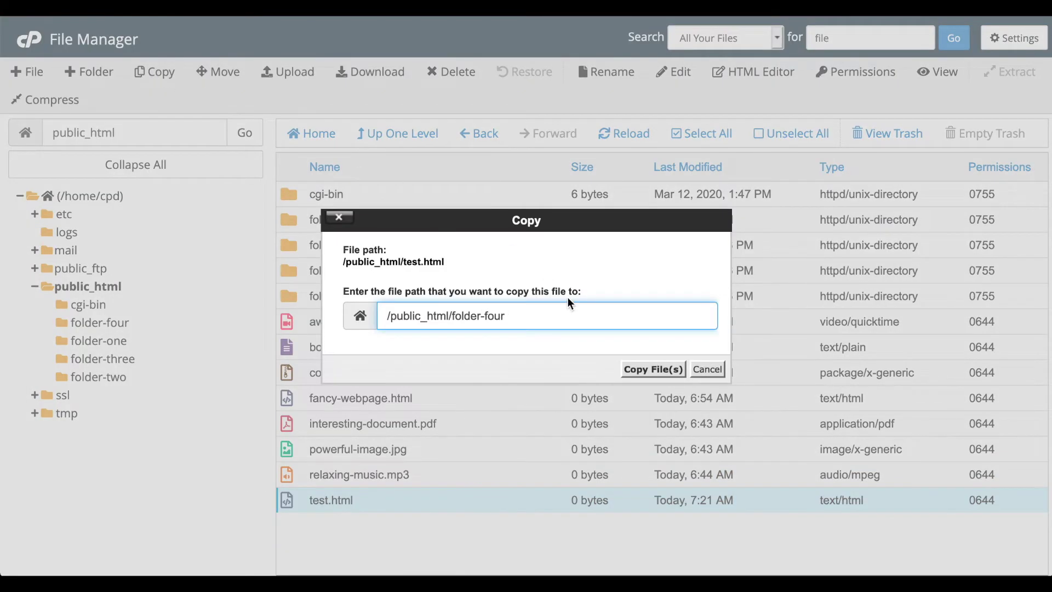
pyautogui.click(633, 372)
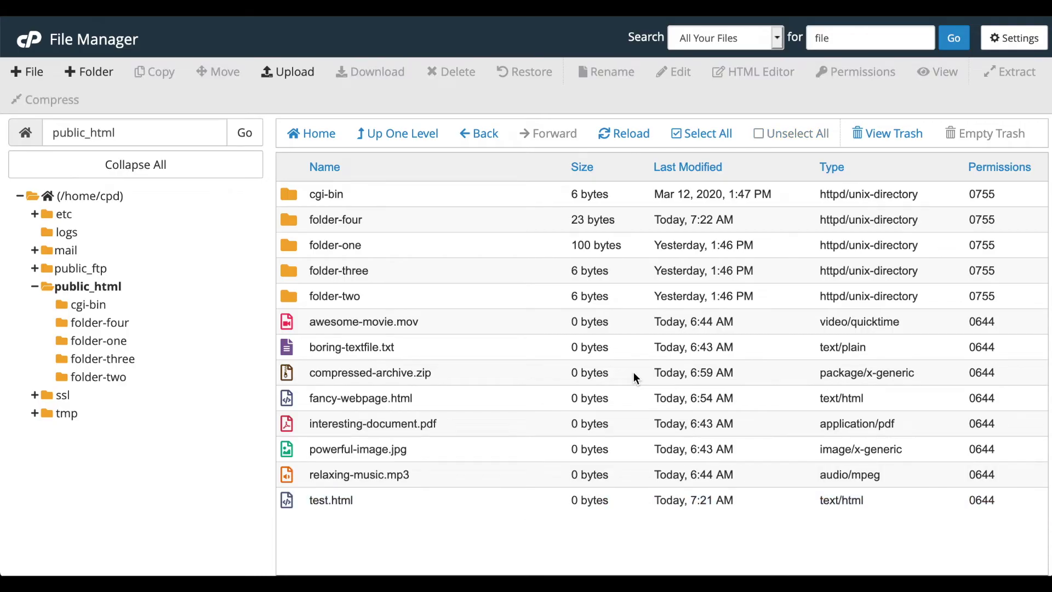
# - Move test.html into folder-three, check folder-three and folder-four, and return to public_html
pyautogui.click(294, 500)
pyautogui.click(223, 76)
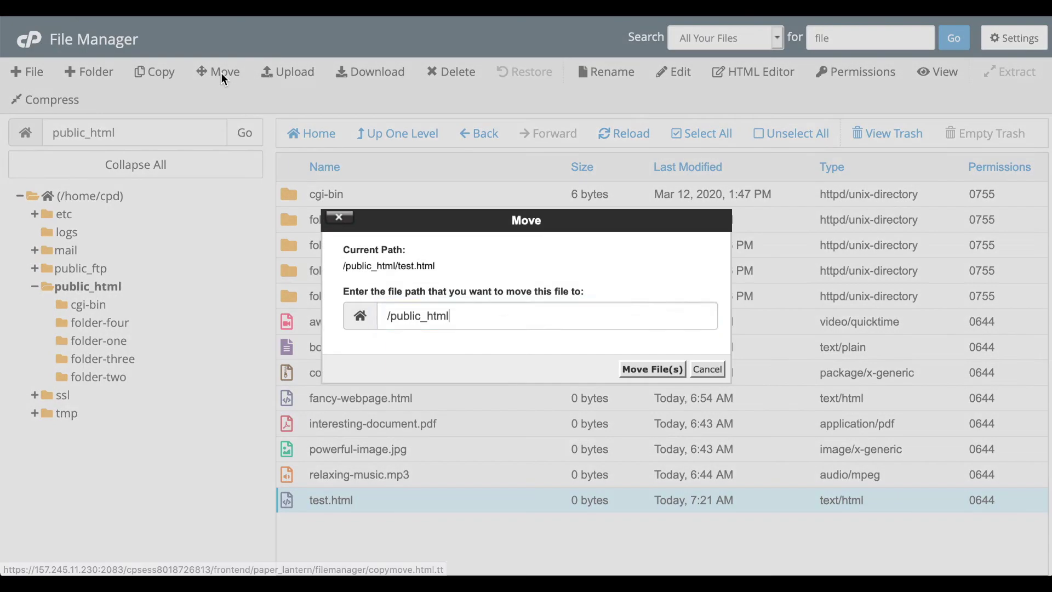
pyautogui.write('/folder-three')
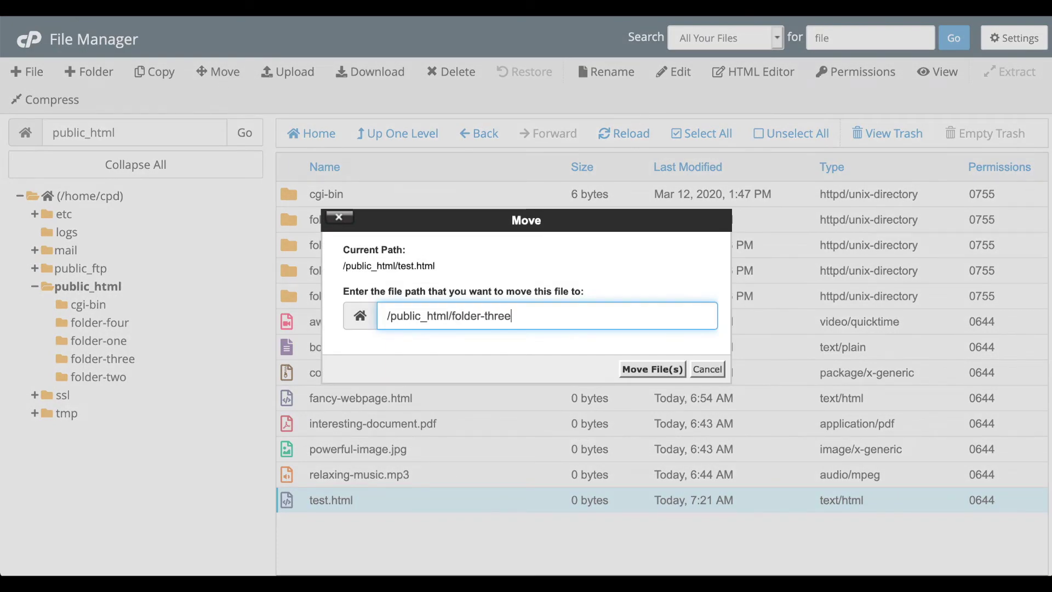
pyautogui.click(645, 369)
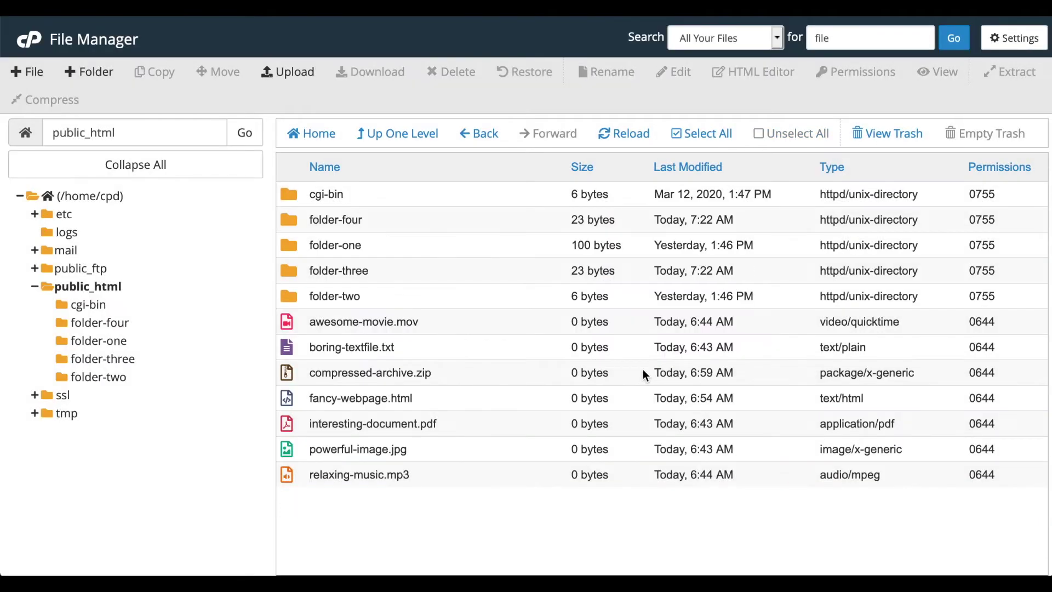
pyautogui.click(116, 360)
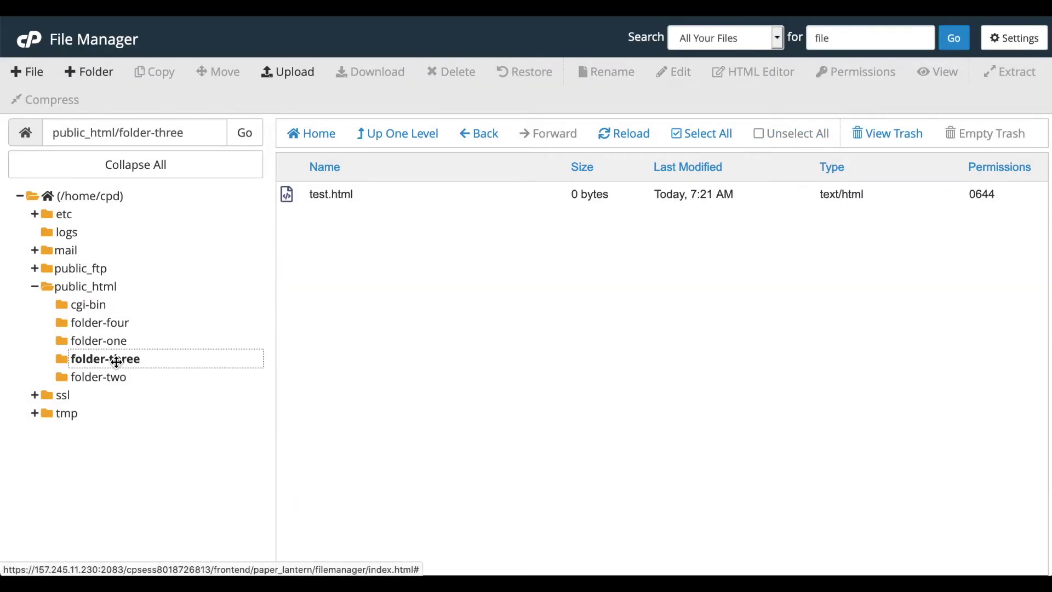
pyautogui.click(109, 325)
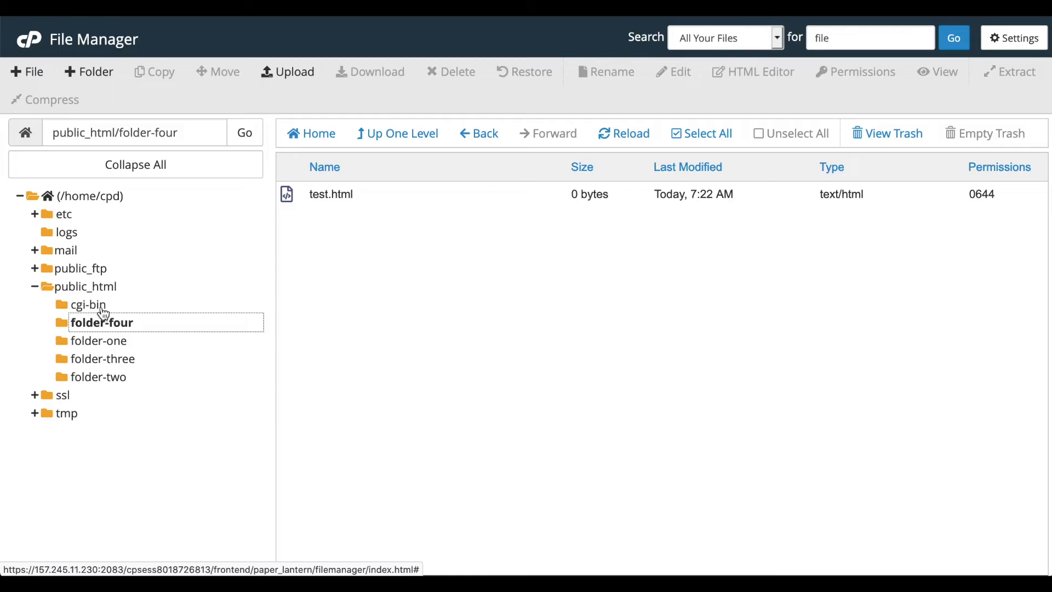
pyautogui.click(94, 286)
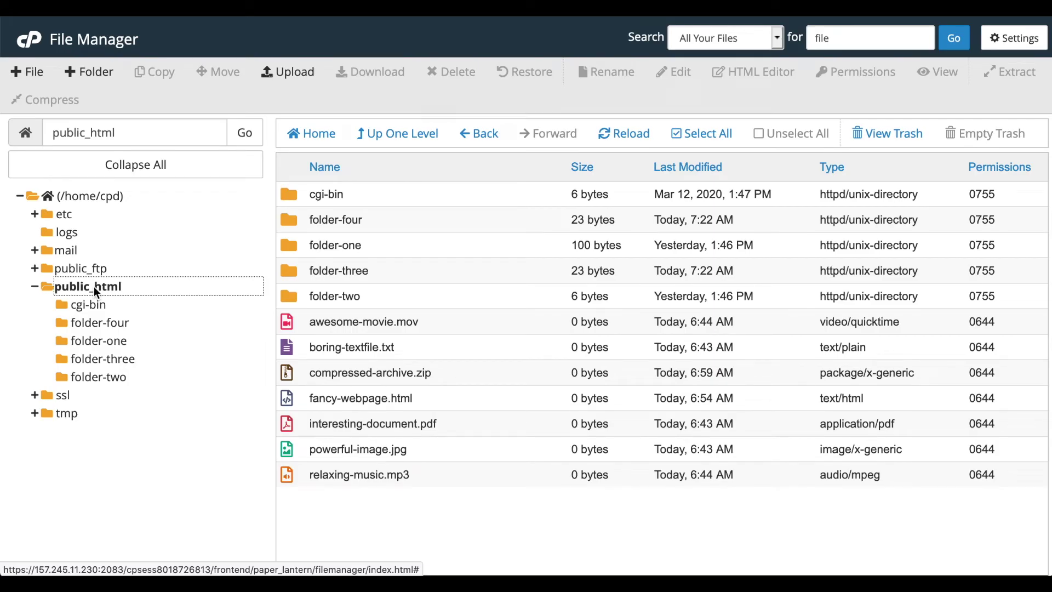
# - Upload test3.html from the Desktop to public_html, reload the listing, and select it
pyautogui.click(299, 77)
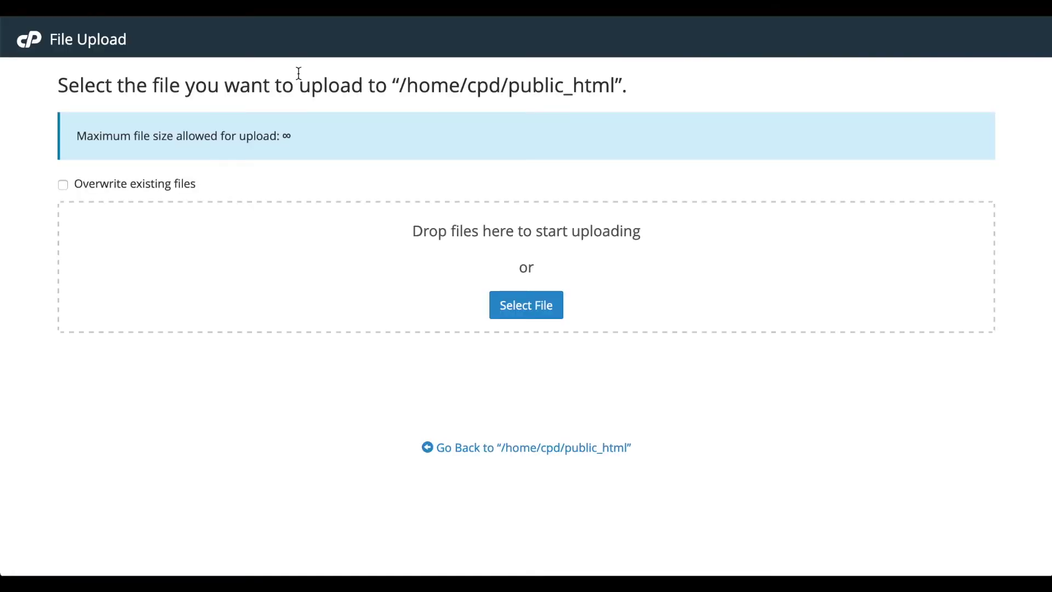
pyautogui.click(518, 305)
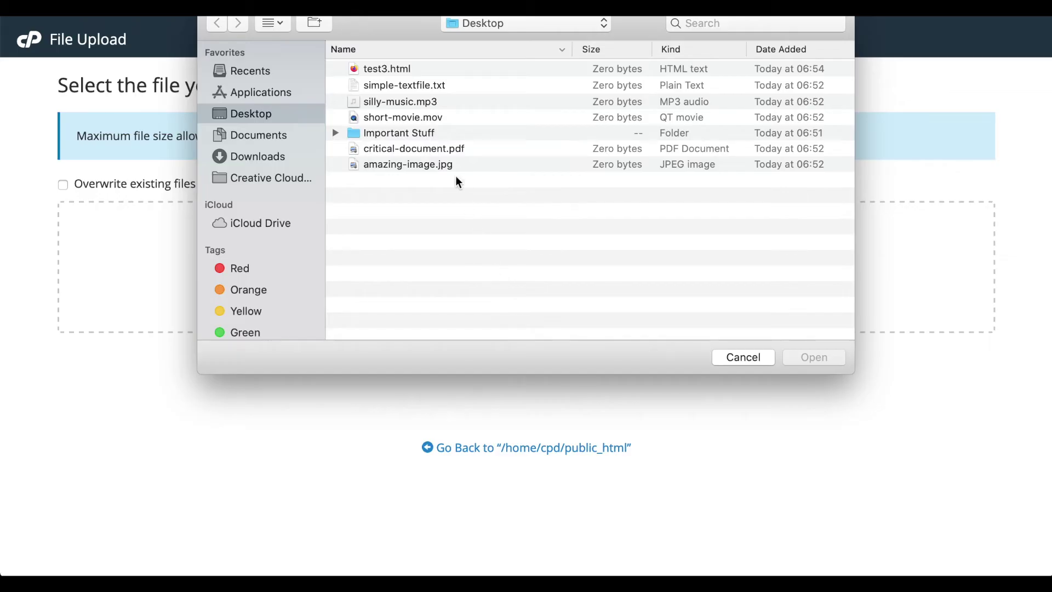
pyautogui.click(399, 69)
pyautogui.click(814, 357)
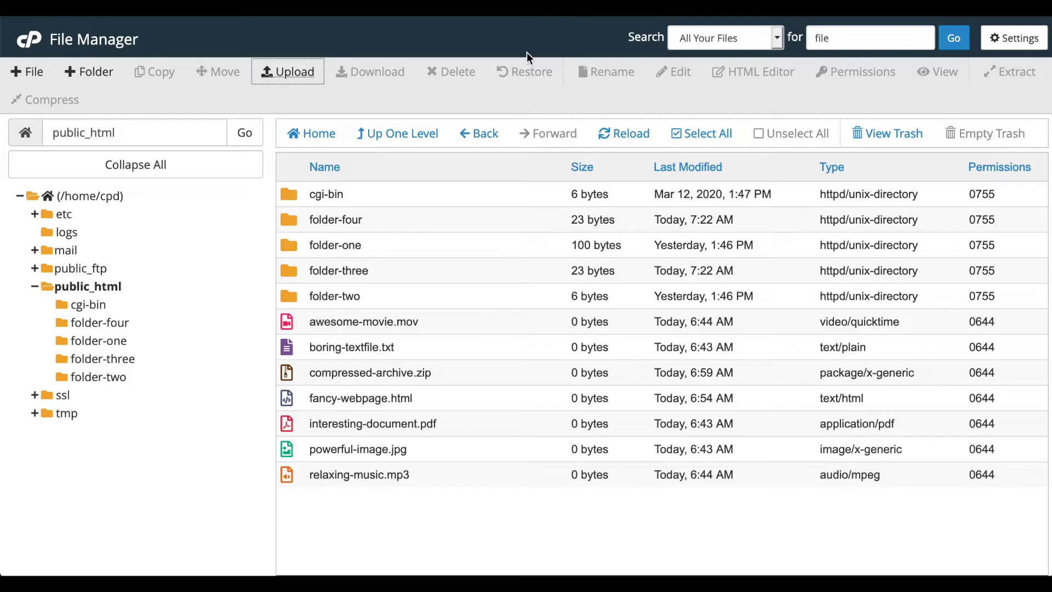
pyautogui.click(625, 134)
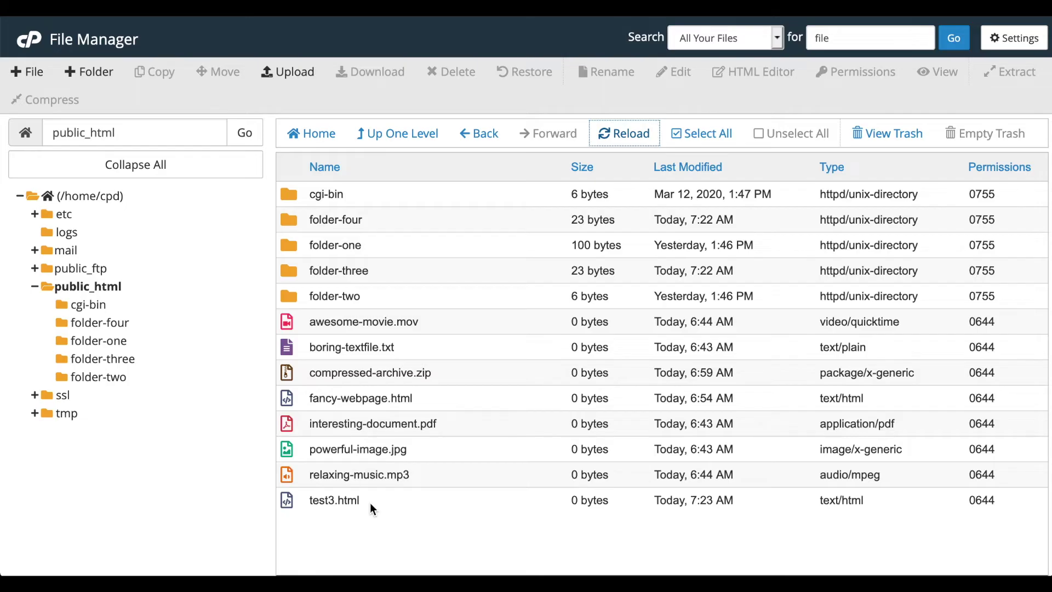
pyautogui.click(370, 502)
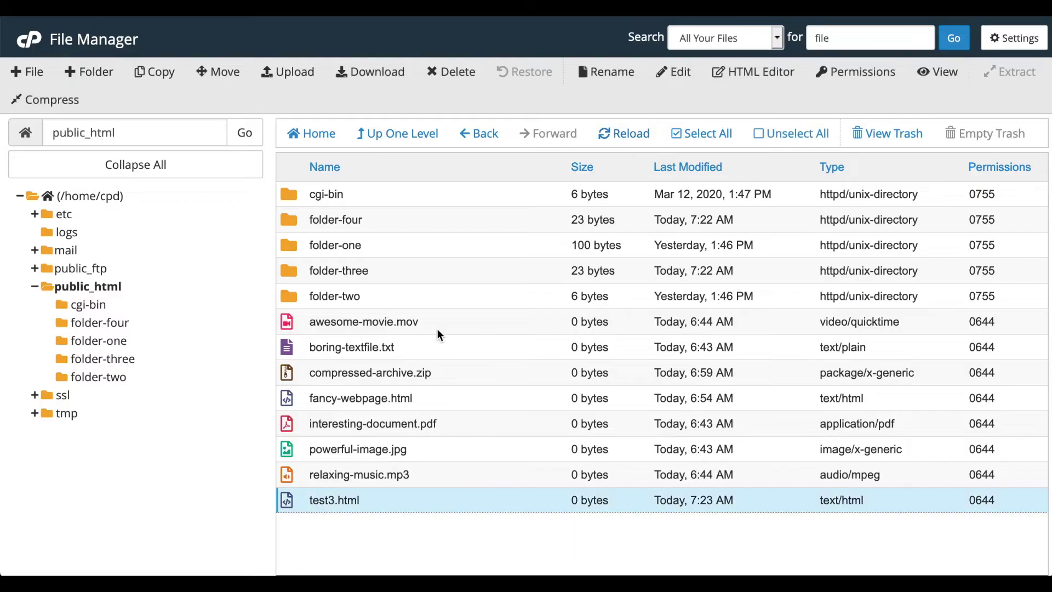
# - Delete test3.html to the trash, keeping 'skip the trash' unchecked, then view the trash
pyautogui.click(444, 80)
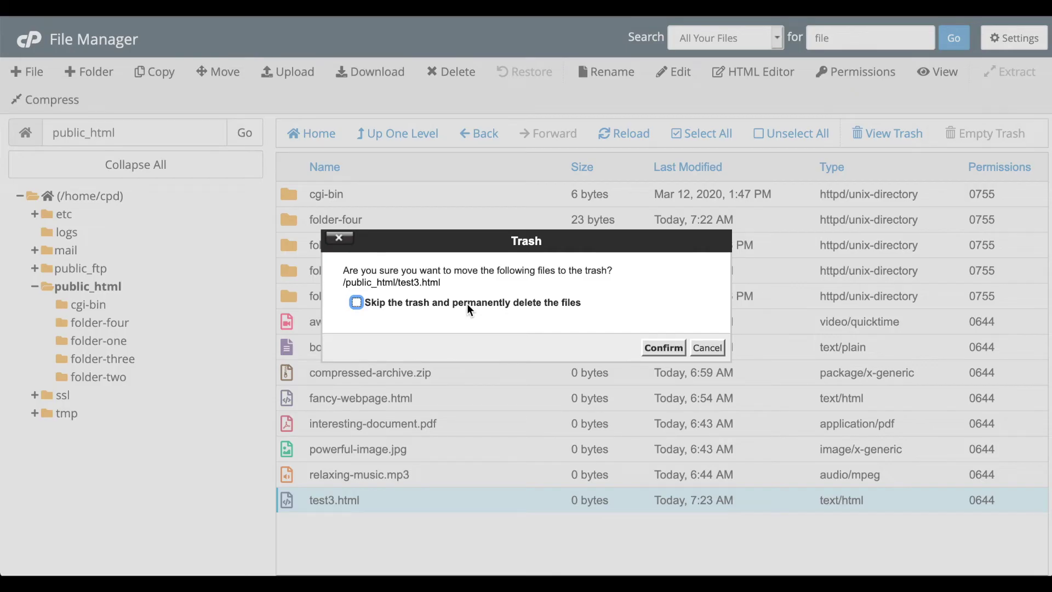
pyautogui.click(664, 348)
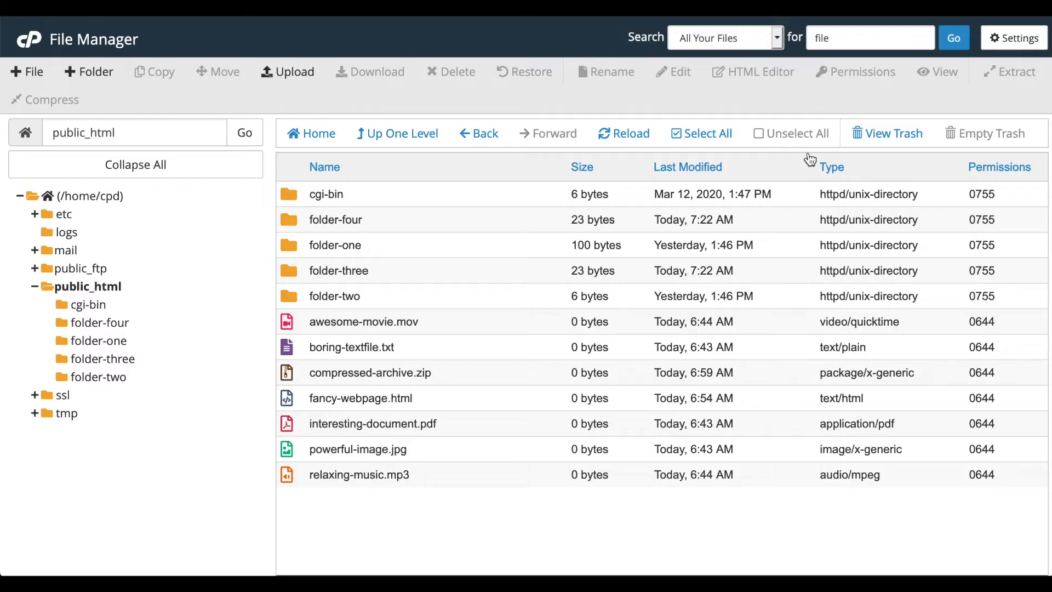
pyautogui.click(875, 136)
# - Restore test3.html to its original location, then permanently empty the trash of go-ahead-and-delete-me.txt
pyautogui.click(368, 224)
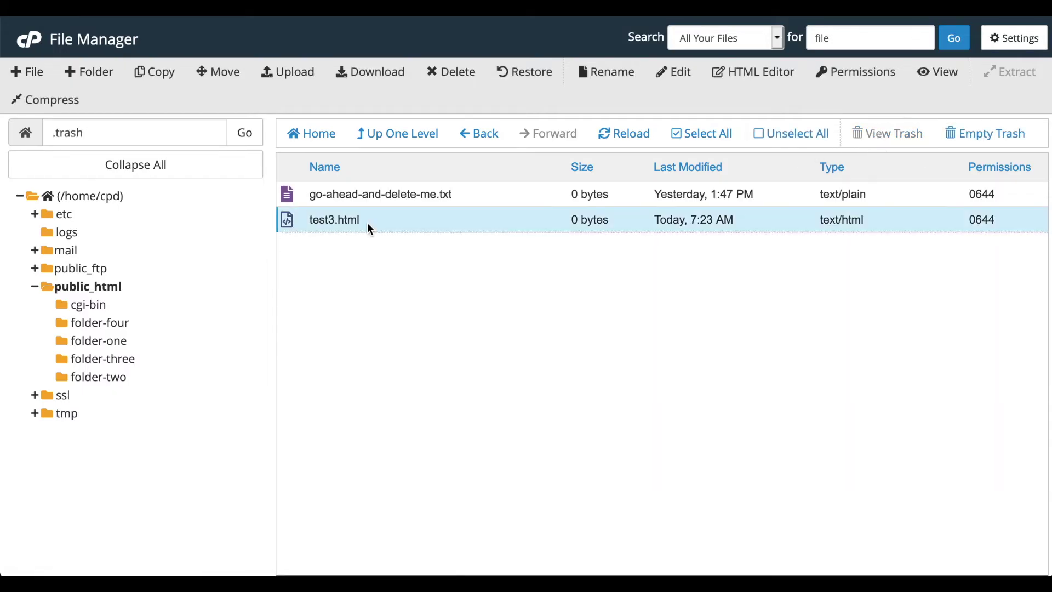
pyautogui.rightClick(368, 226)
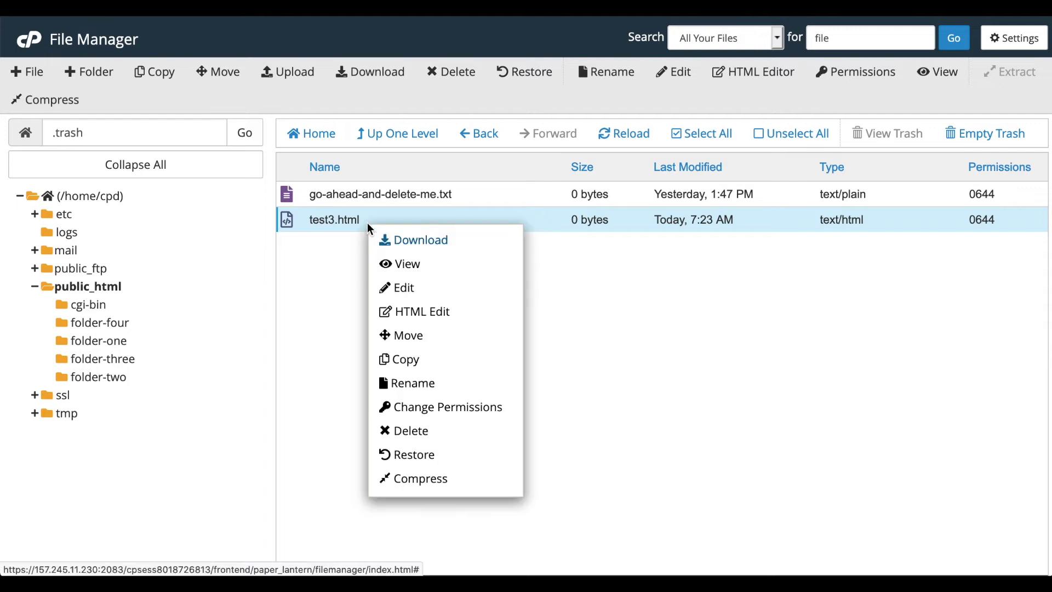
pyautogui.click(445, 456)
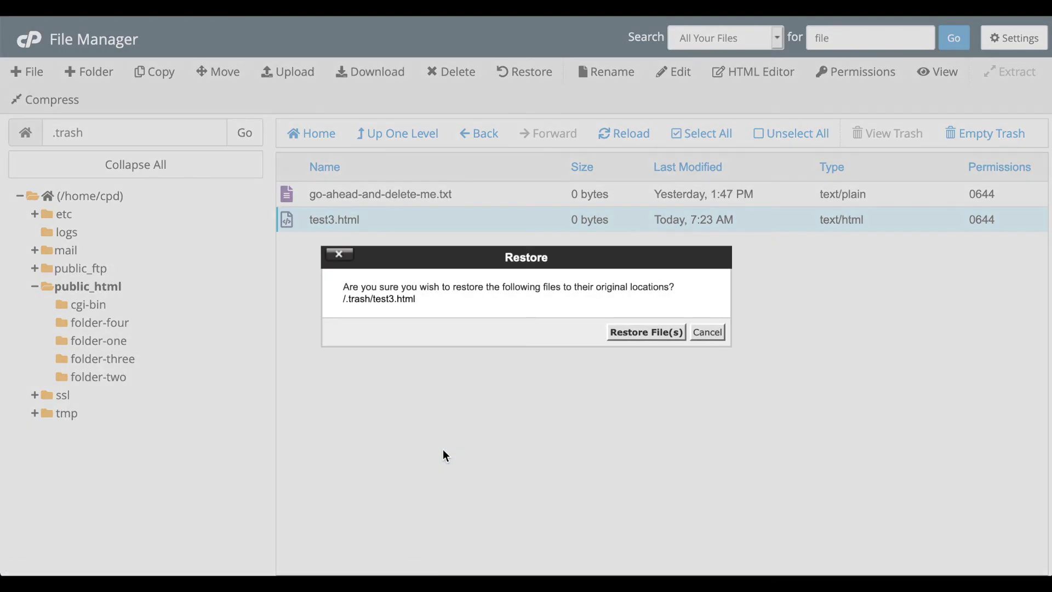
pyautogui.click(628, 333)
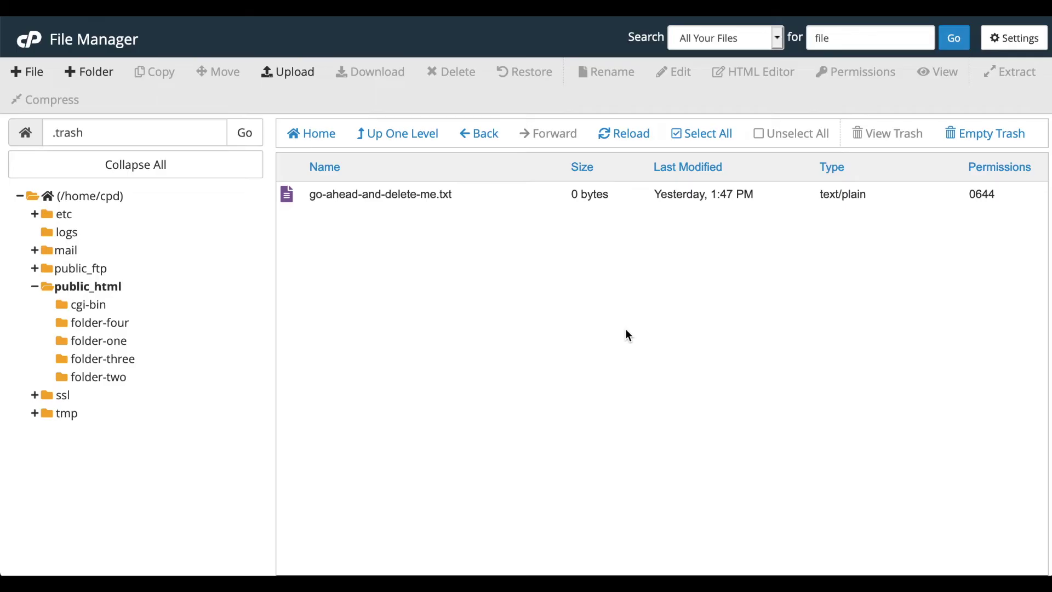
pyautogui.click(971, 129)
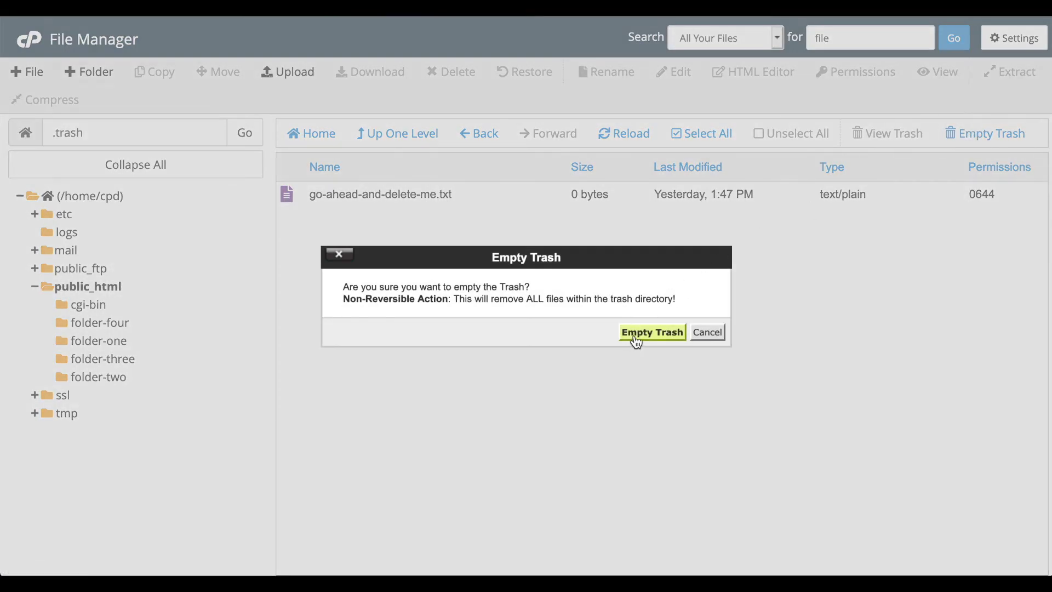
pyautogui.click(635, 334)
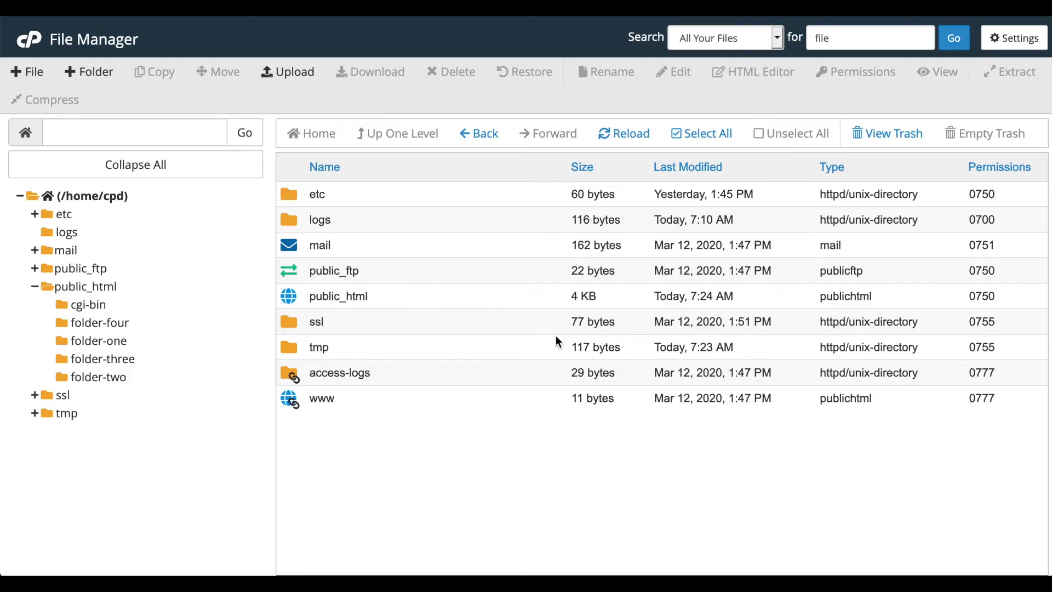
# - Rename test3.html in public_html to test4.html
pyautogui.doubleClick(281, 296)
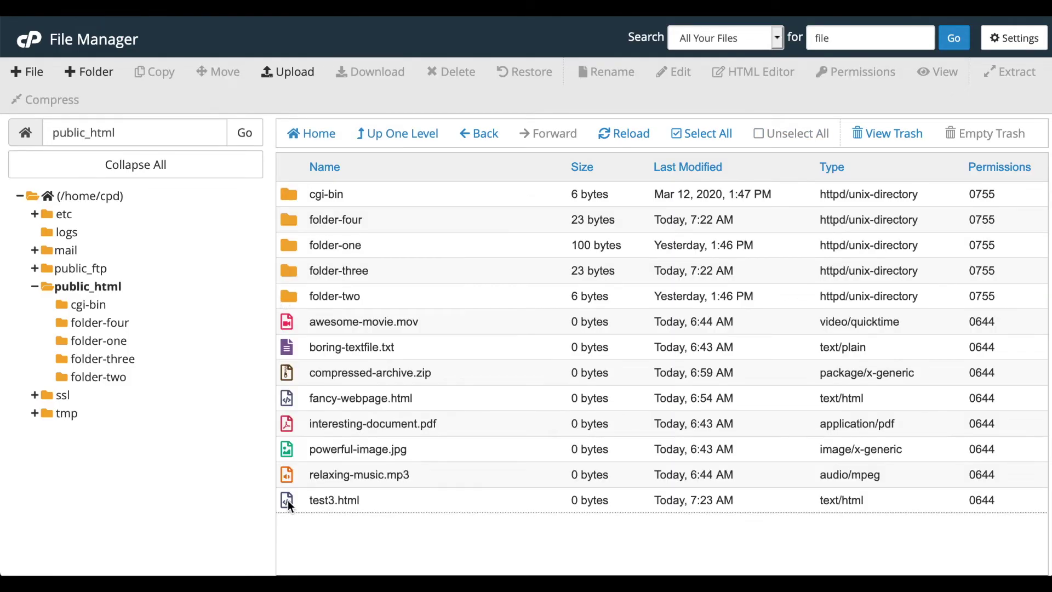
pyautogui.click(288, 501)
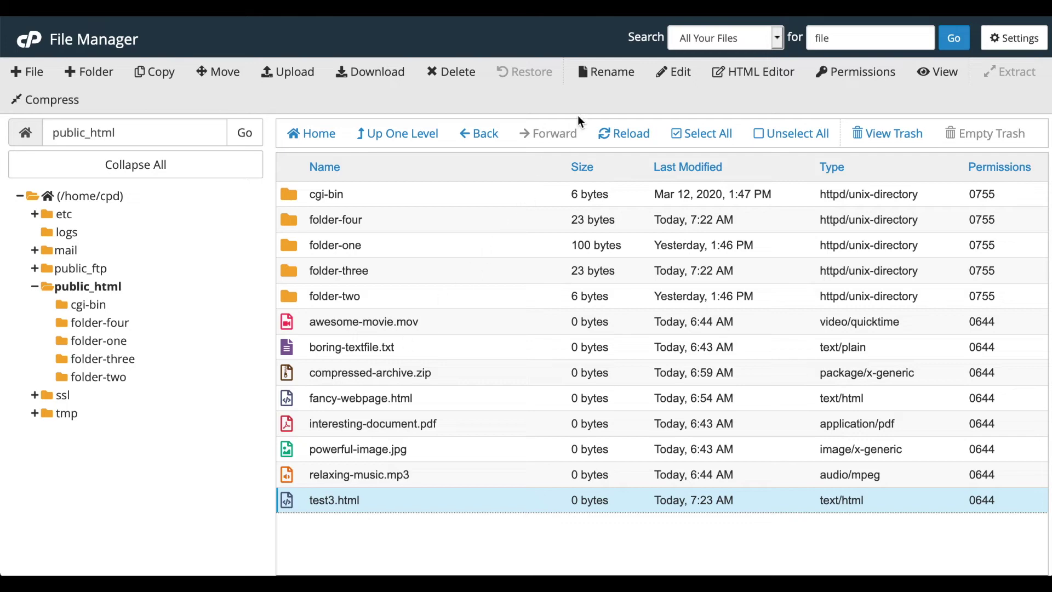
pyautogui.click(604, 75)
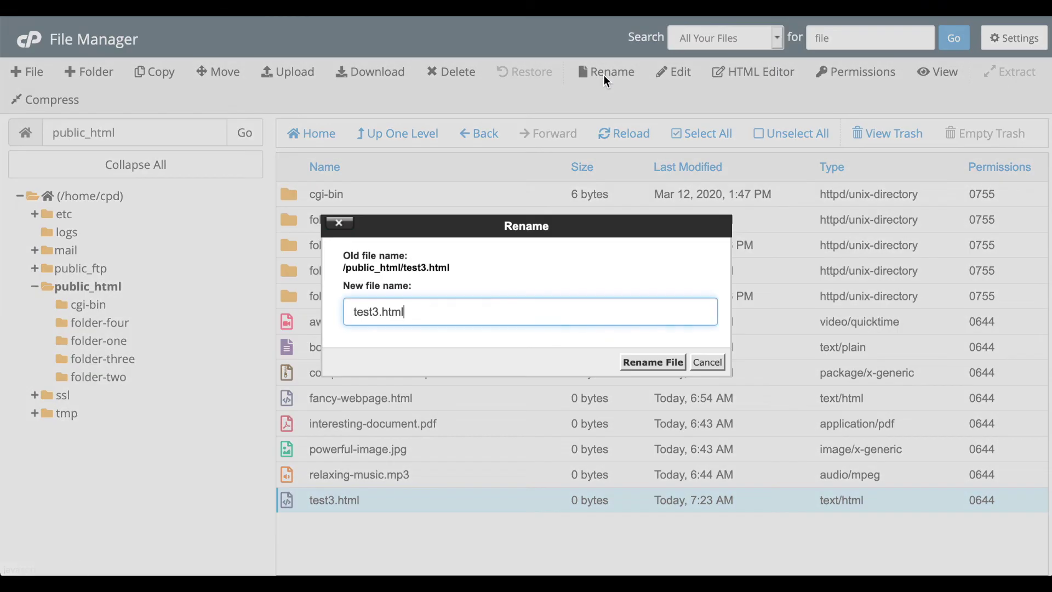
pyautogui.click(378, 317)
pyautogui.press('BackSpace')
pyautogui.write('4')
pyautogui.click(643, 362)
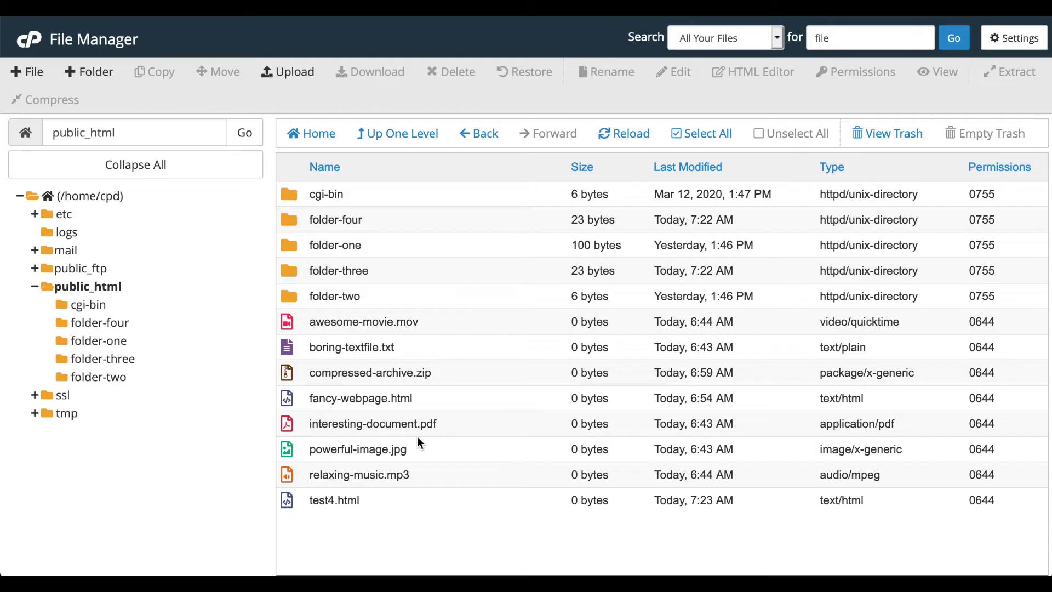
# - Reload the listing so test4.html shows its edited 204-byte size
pyautogui.click(281, 498)
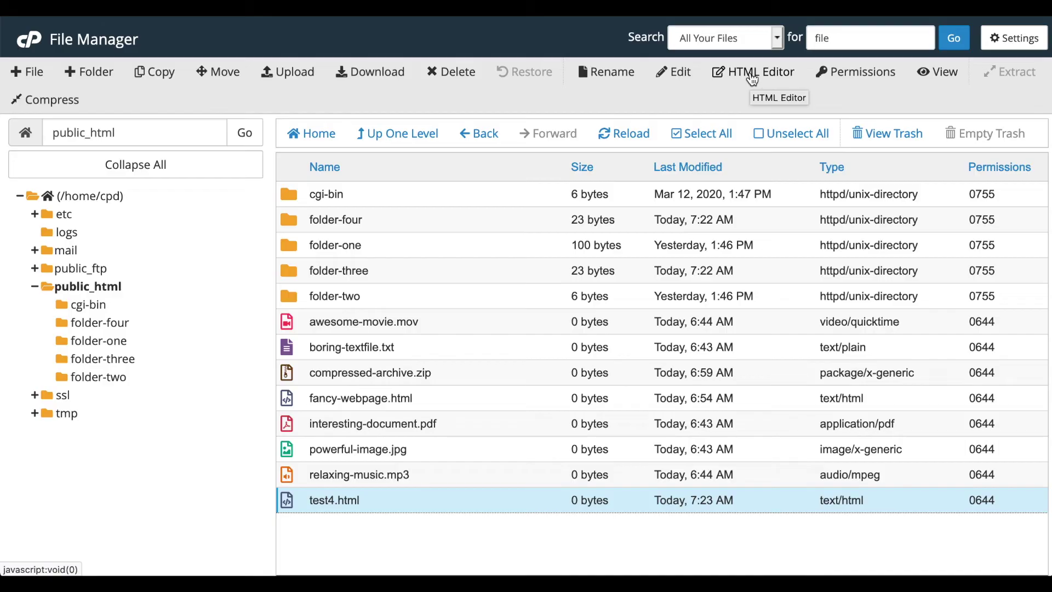
pyautogui.click(624, 133)
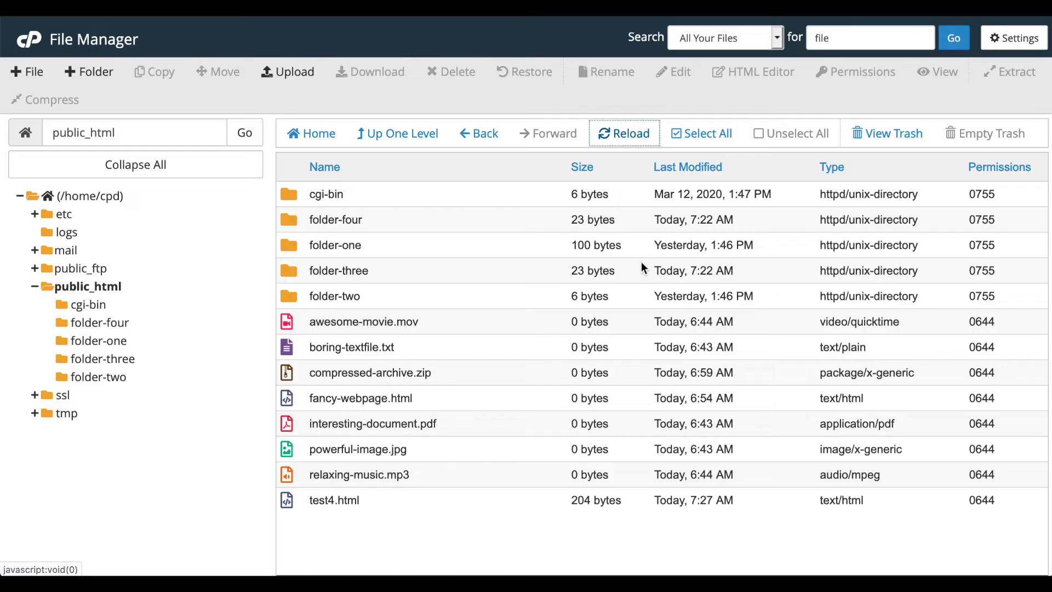
pyautogui.click(289, 502)
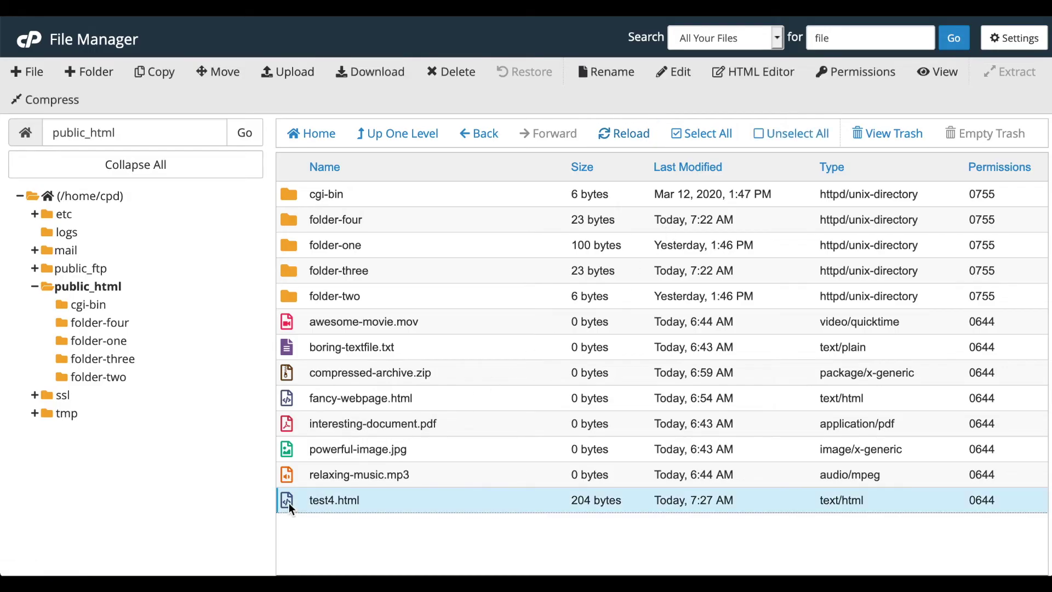
# - Set test4.html's permissions to 0777, giving everyone read, write and execute
pyautogui.click(827, 74)
pyautogui.click(558, 283)
pyautogui.click(452, 306)
pyautogui.click(558, 306)
pyautogui.click(665, 283)
pyautogui.click(665, 306)
pyautogui.click(641, 411)
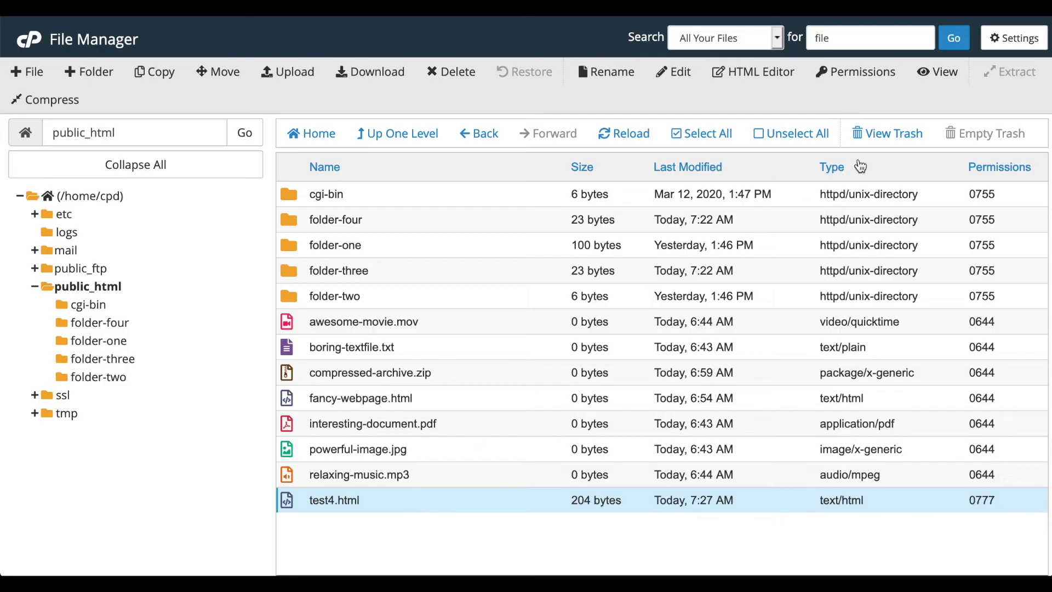
pyautogui.click(937, 73)
pyautogui.click(291, 374)
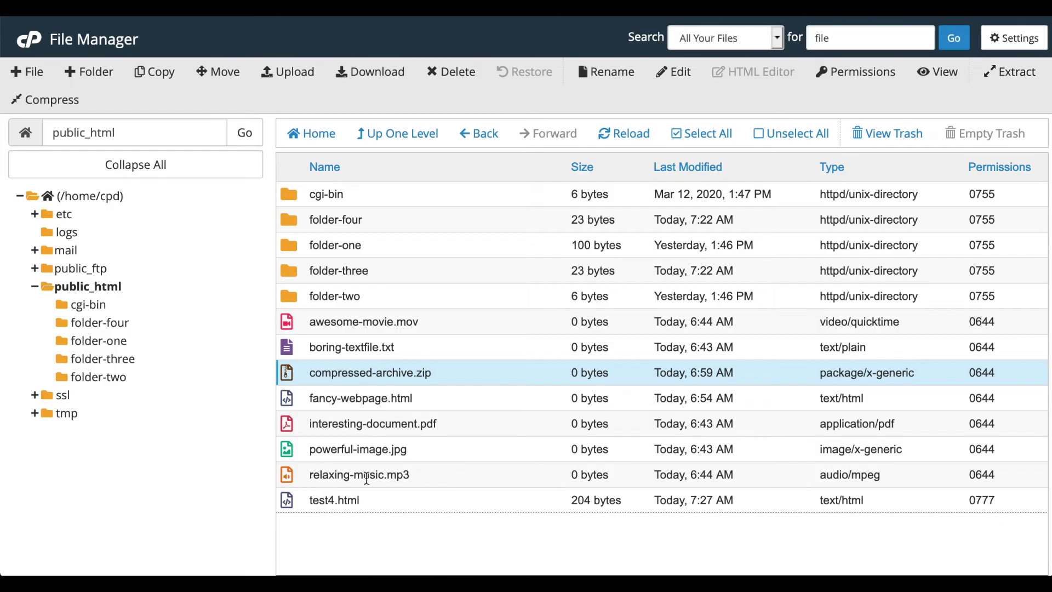
pyautogui.click(292, 501)
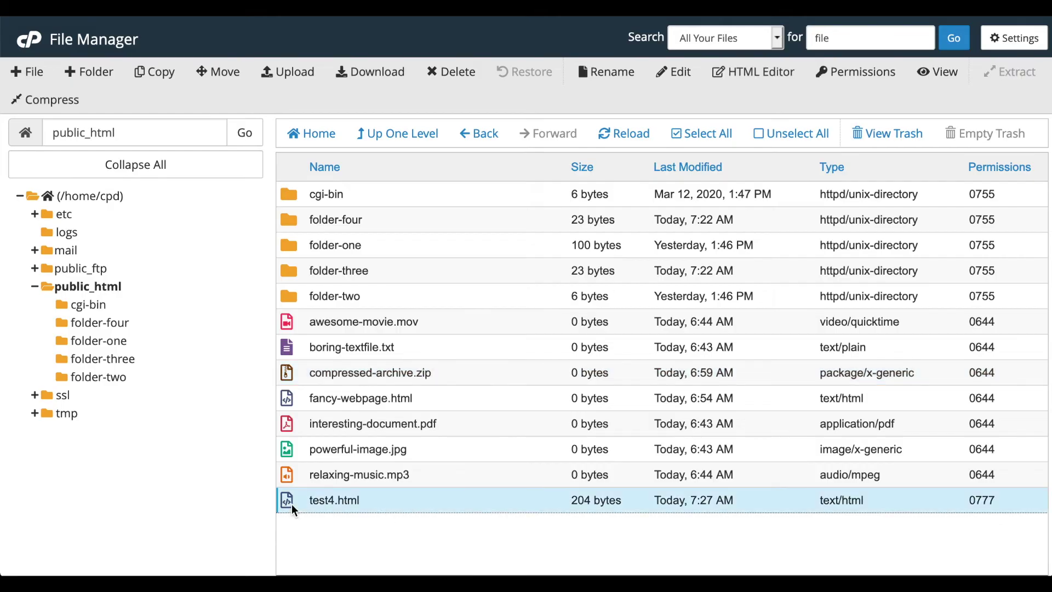
pyautogui.keyDown('shift'); pyautogui.click(285, 397); pyautogui.keyUp('shift')
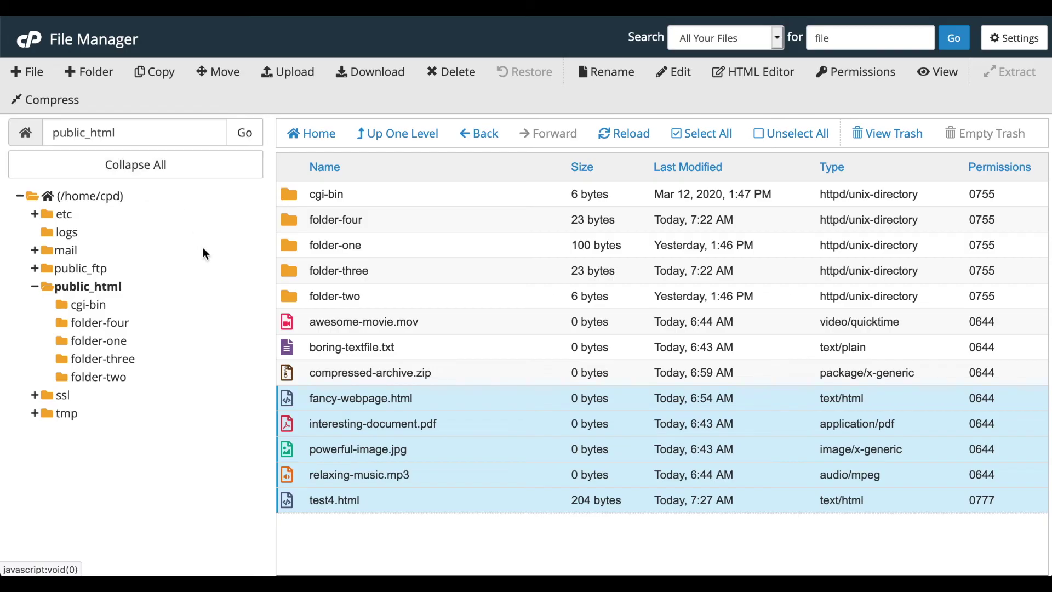
pyautogui.click(292, 503)
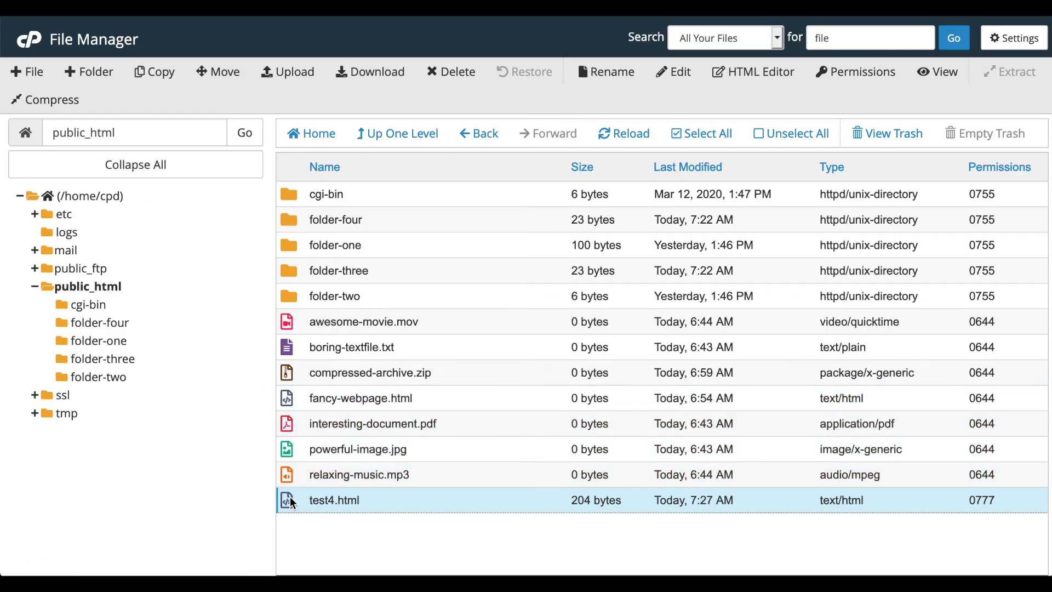
pyautogui.rightClick(291, 500)
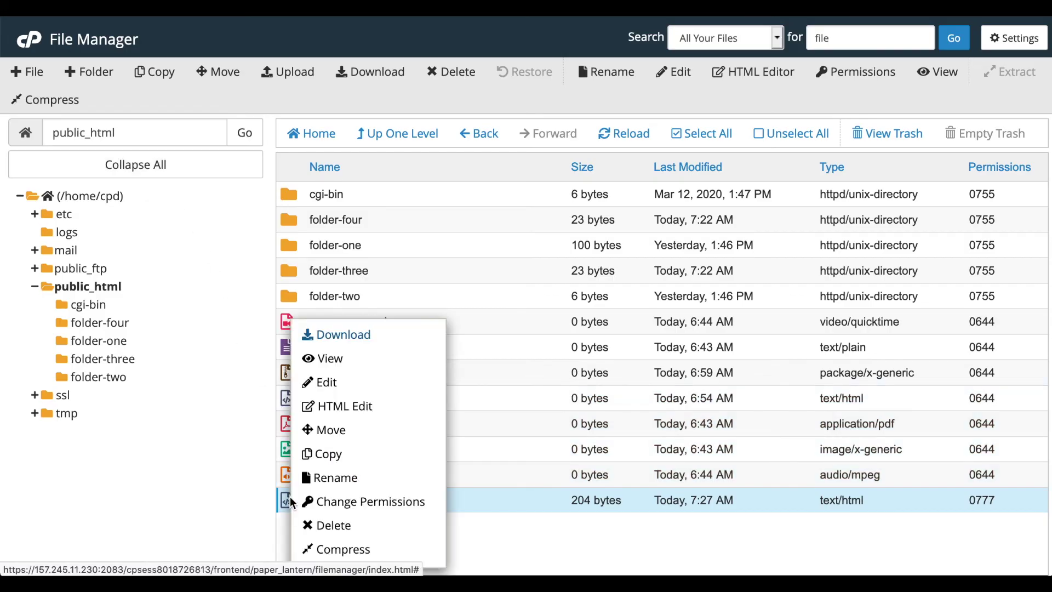
pyautogui.click(486, 548)
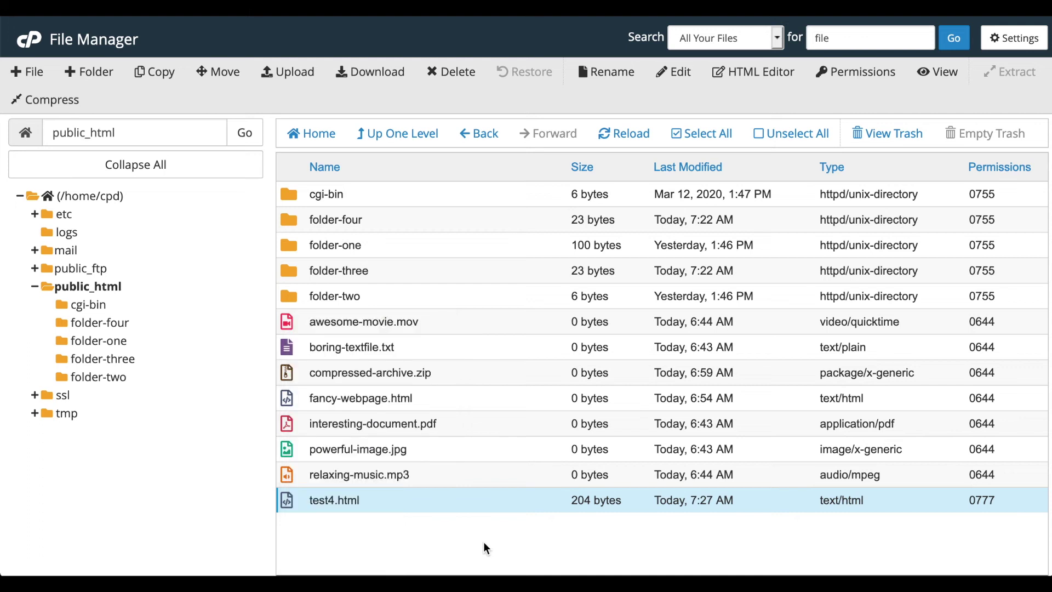
pyautogui.click(289, 302)
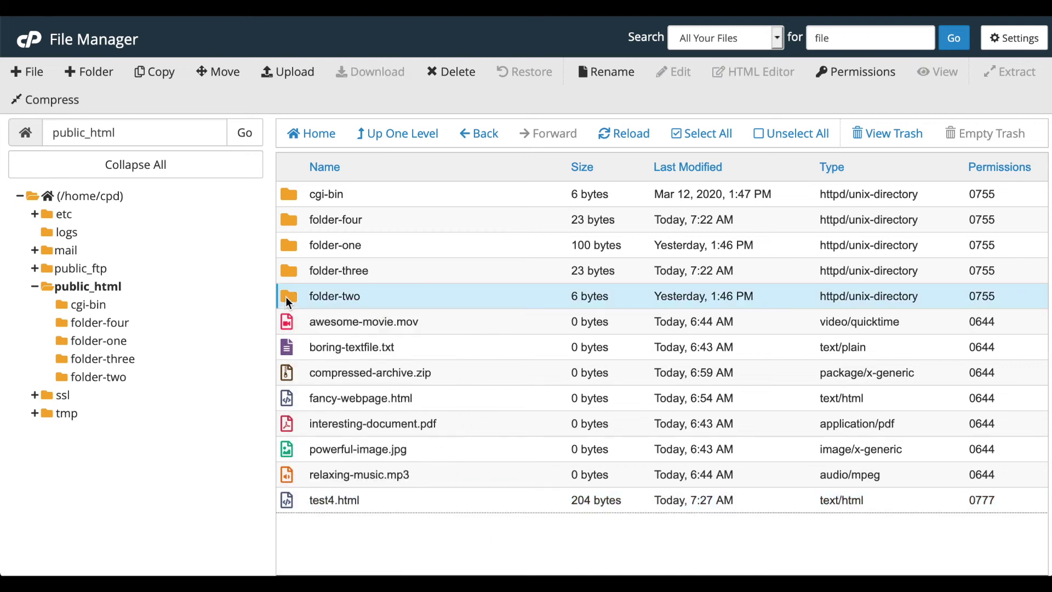
# - Look at the Password Protect settings for folder-two
pyautogui.rightClick(288, 302)
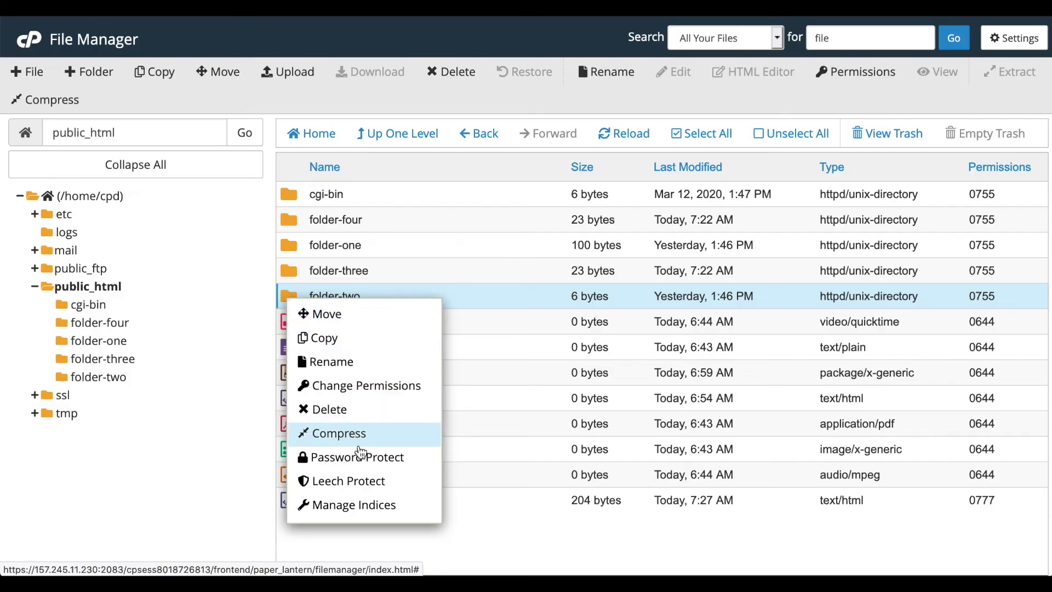
pyautogui.click(359, 455)
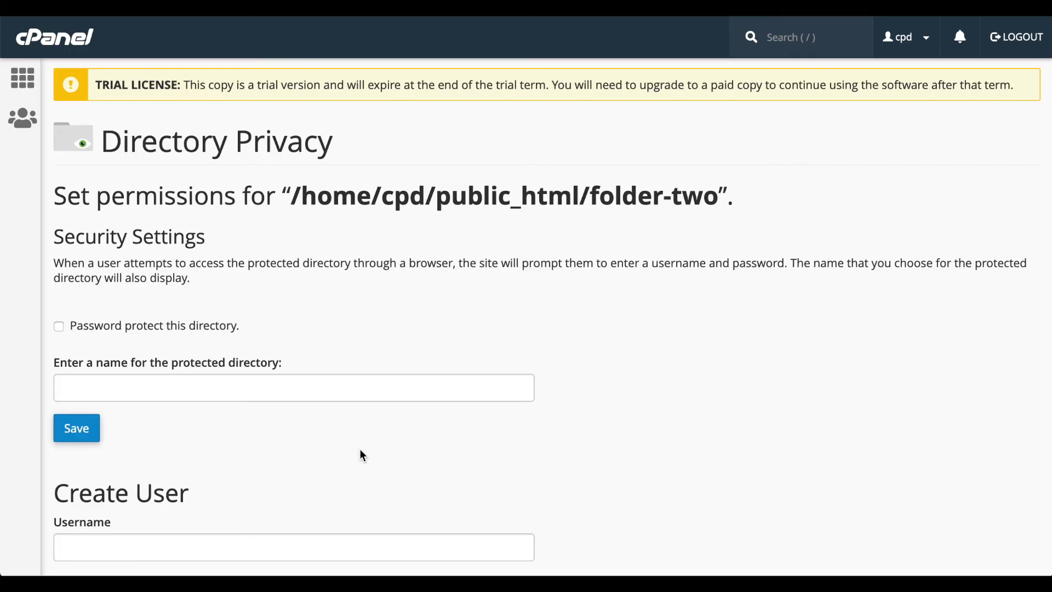
pyautogui.scroll(-3, 361, 455)
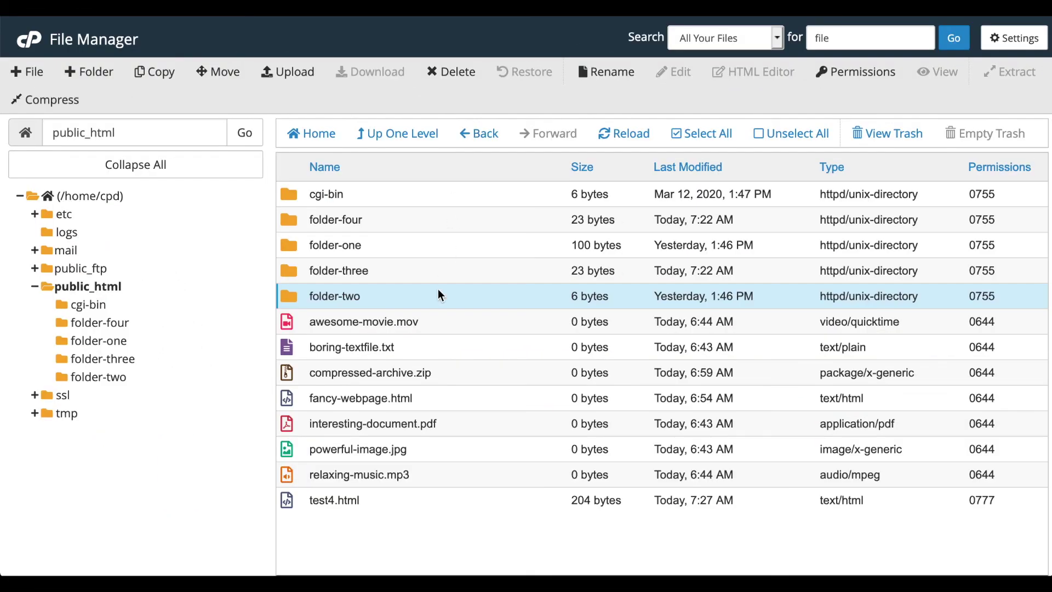
# - Review folder-two's Leech Protect settings, then open its Indexes page
pyautogui.rightClick(439, 298)
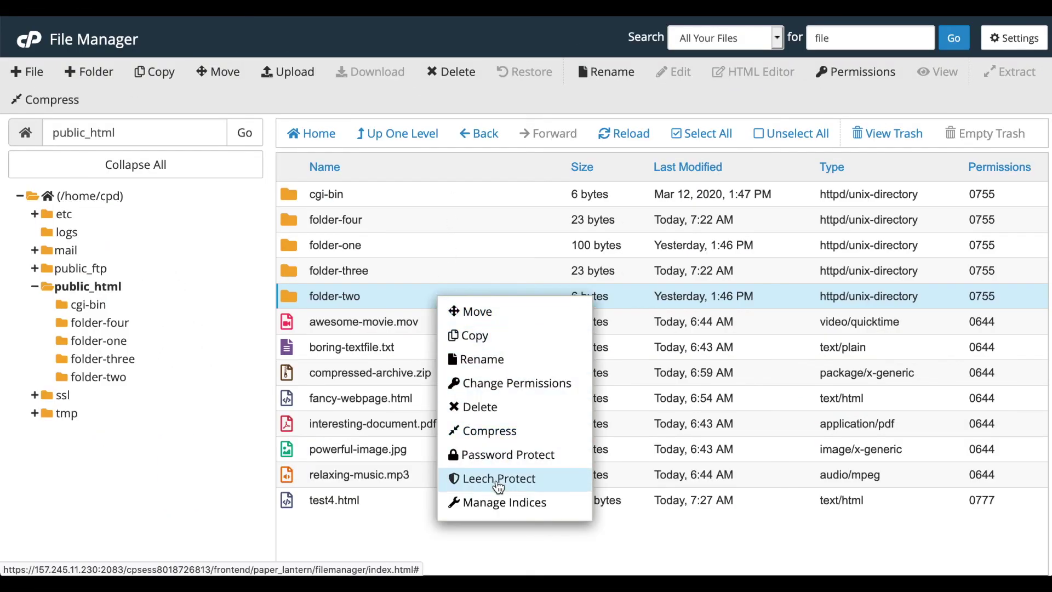
pyautogui.click(496, 478)
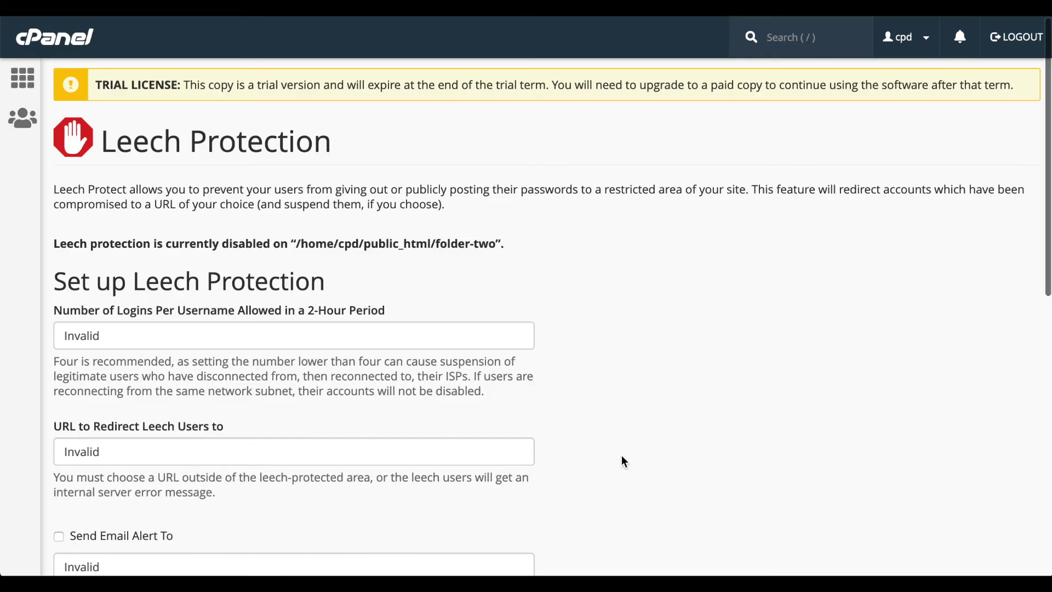
pyautogui.scroll(-3, 623, 458)
pyautogui.scroll(-5, 624, 461)
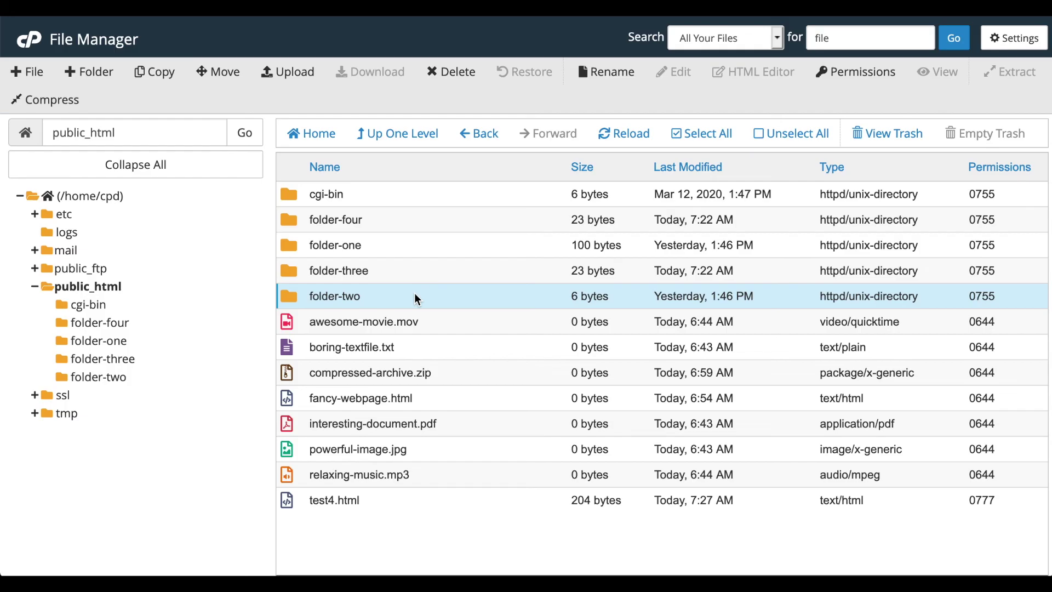
pyautogui.rightClick(416, 297)
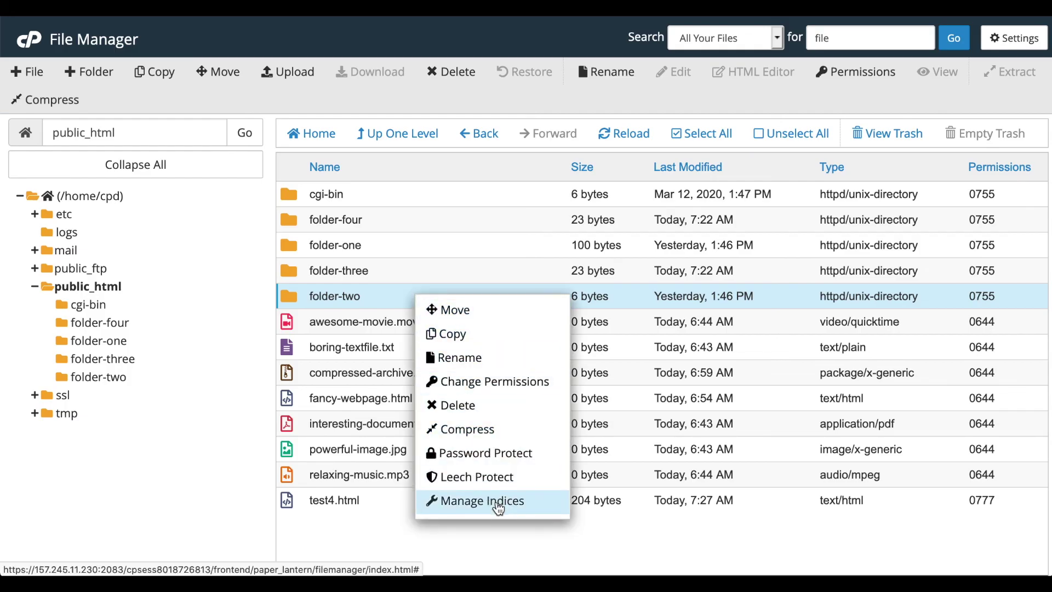
pyautogui.click(499, 505)
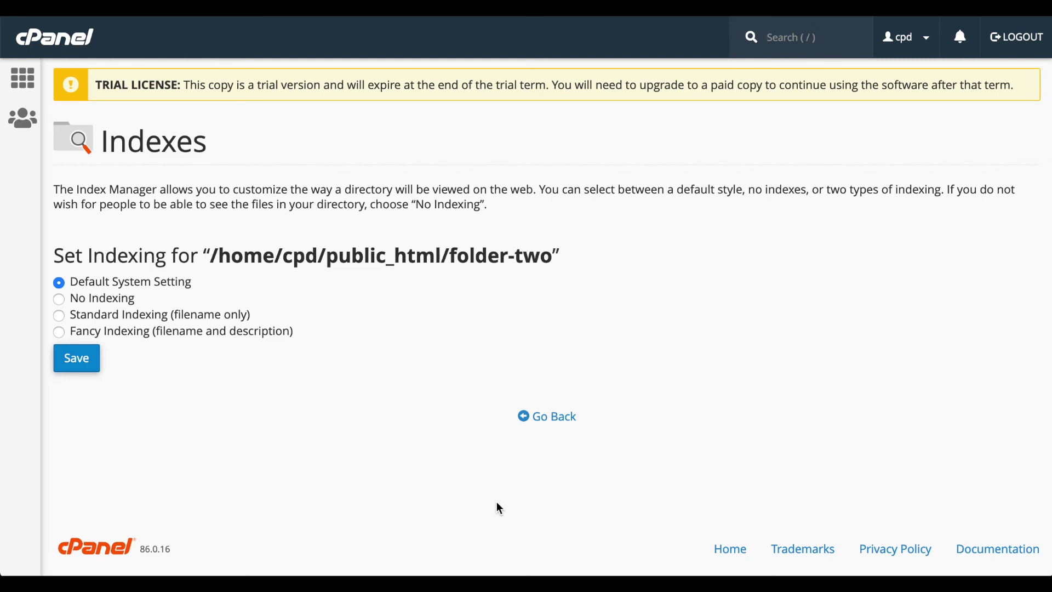